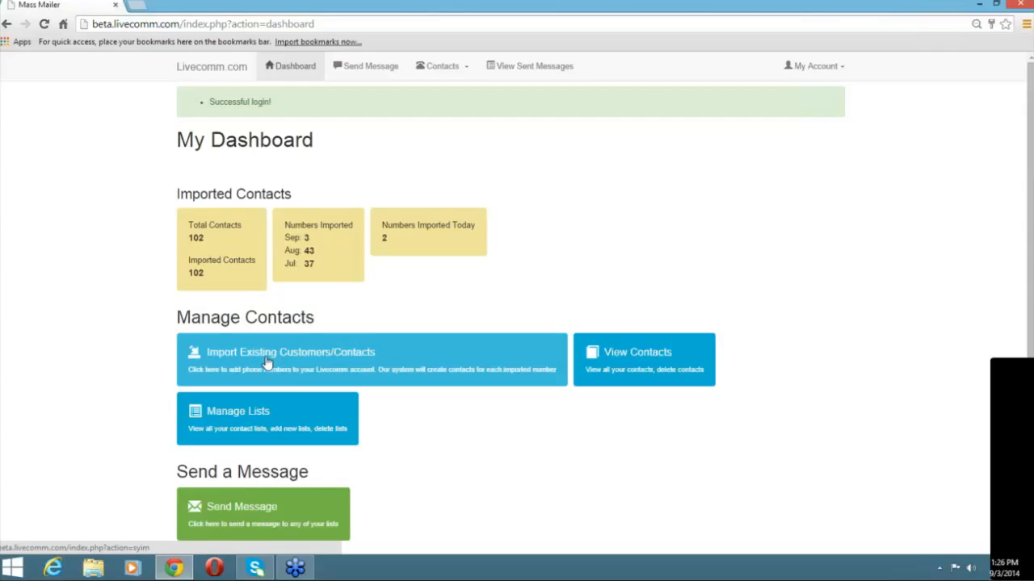
Open the manual import page for customers' phone numbers from the dashboard.
{"action": "left_click", "coordinate": [267, 363]}
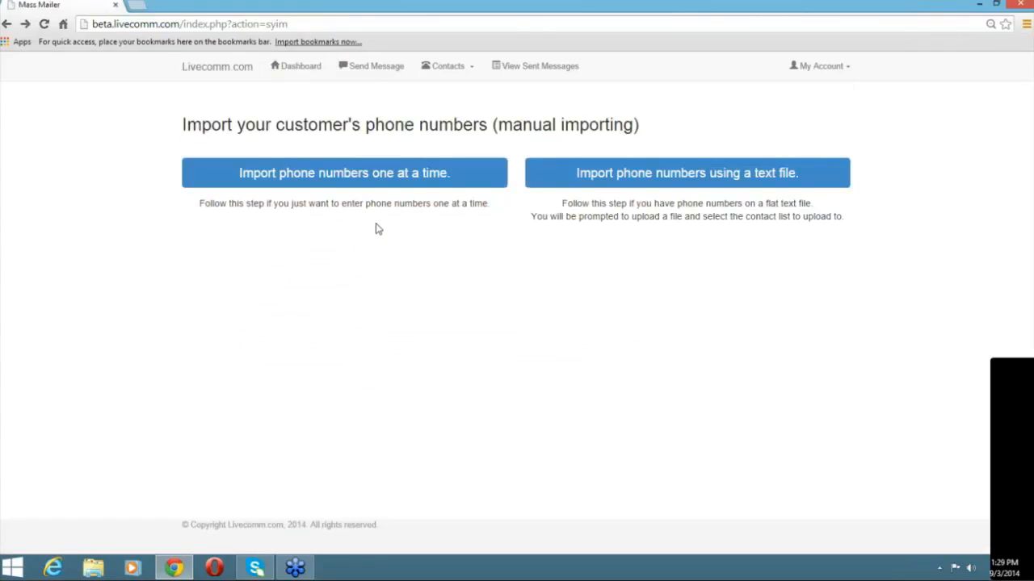
{"action": "left_click", "coordinate": [365, 187]}
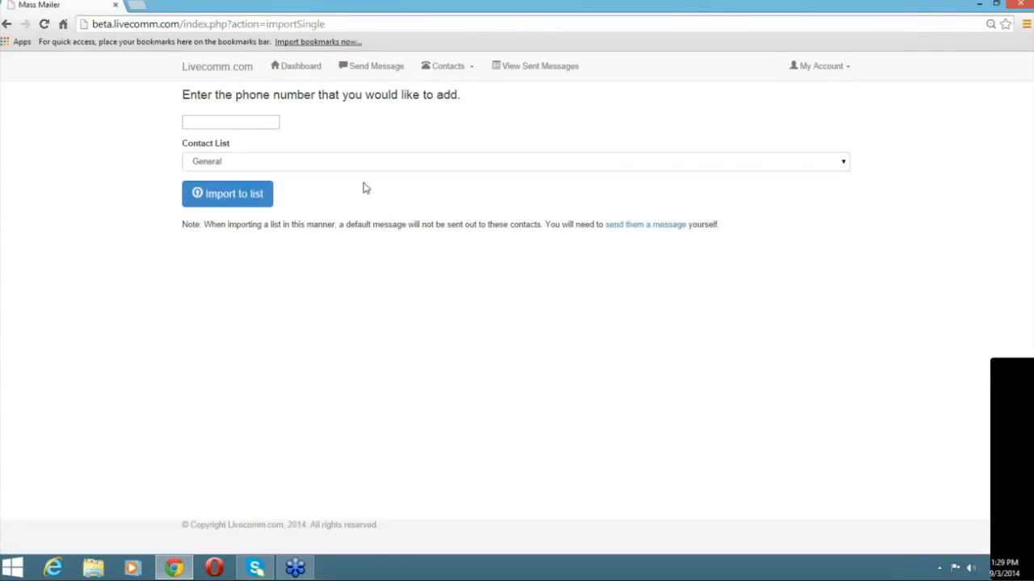
{"action": "left_click", "coordinate": [256, 127]}
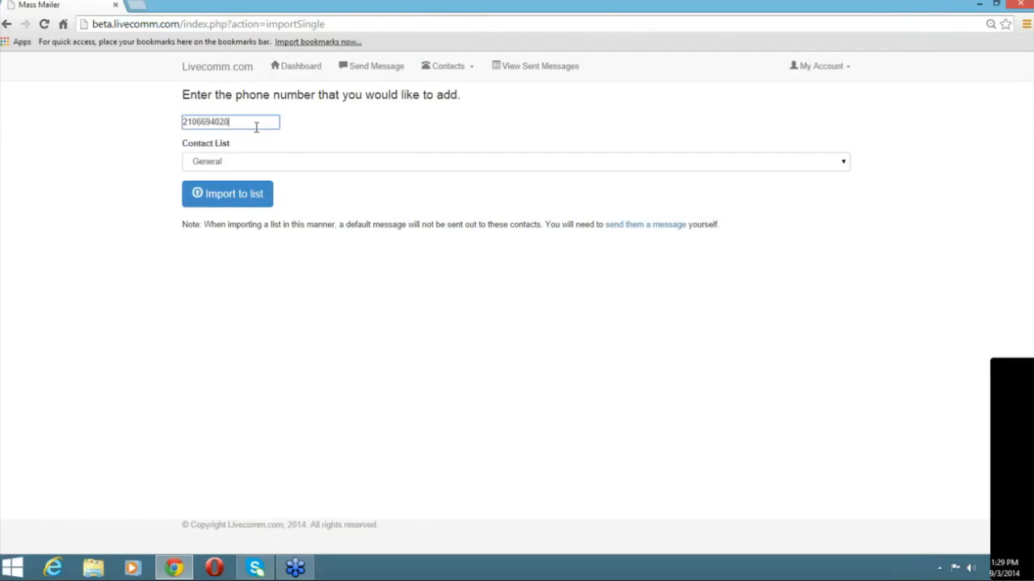
{"action": "left_click", "coordinate": [330, 164]}
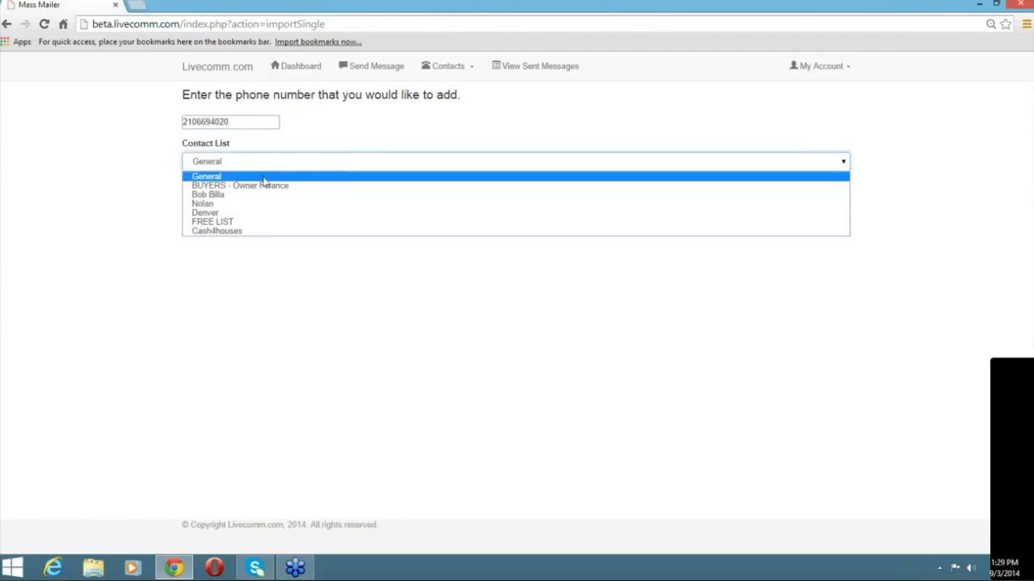
{"action": "left_click", "coordinate": [227, 214]}
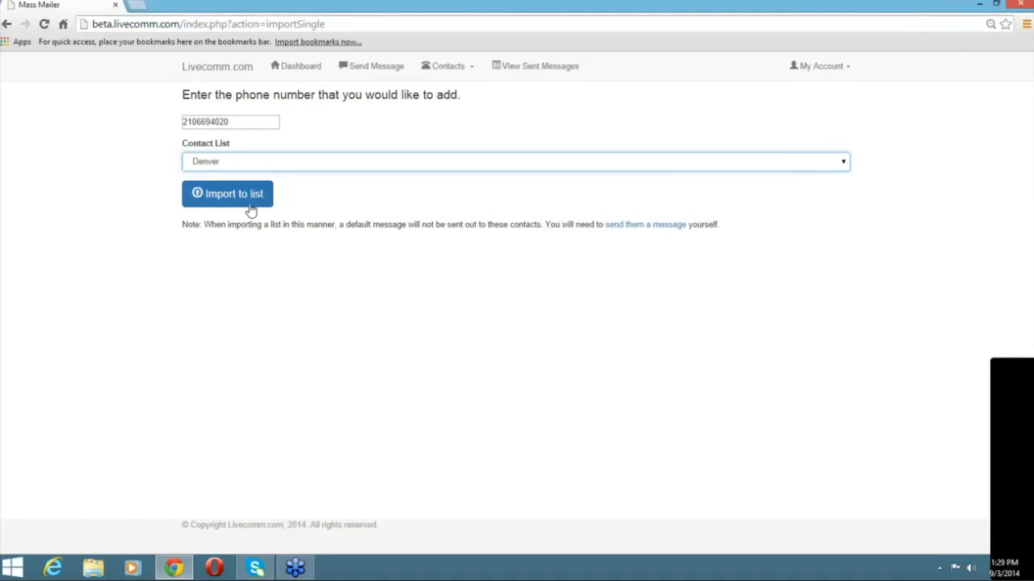
{"action": "left_click", "coordinate": [251, 208]}
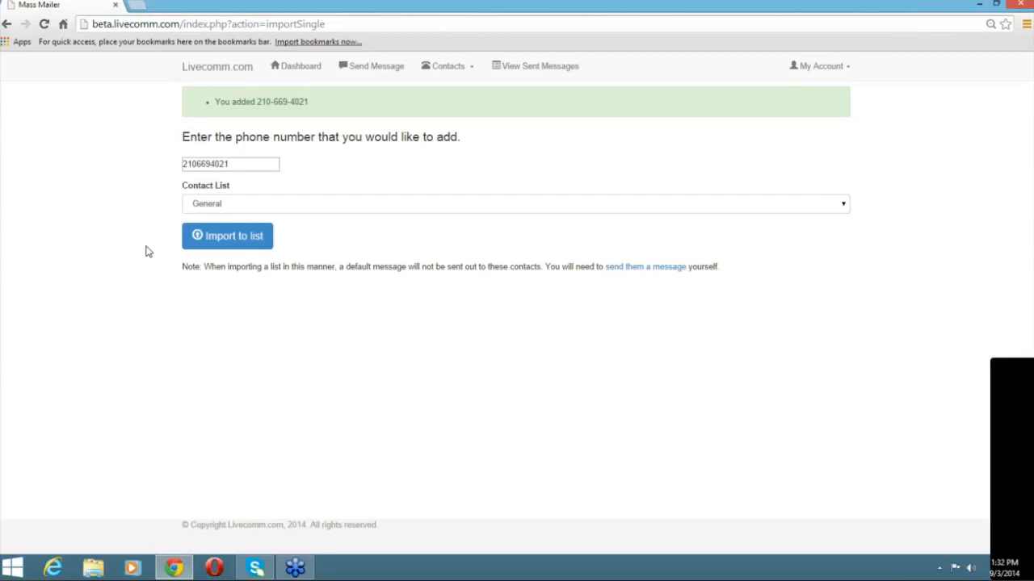
{"action": "left_click", "coordinate": [301, 67]}
{"action": "left_click", "coordinate": [283, 324]}
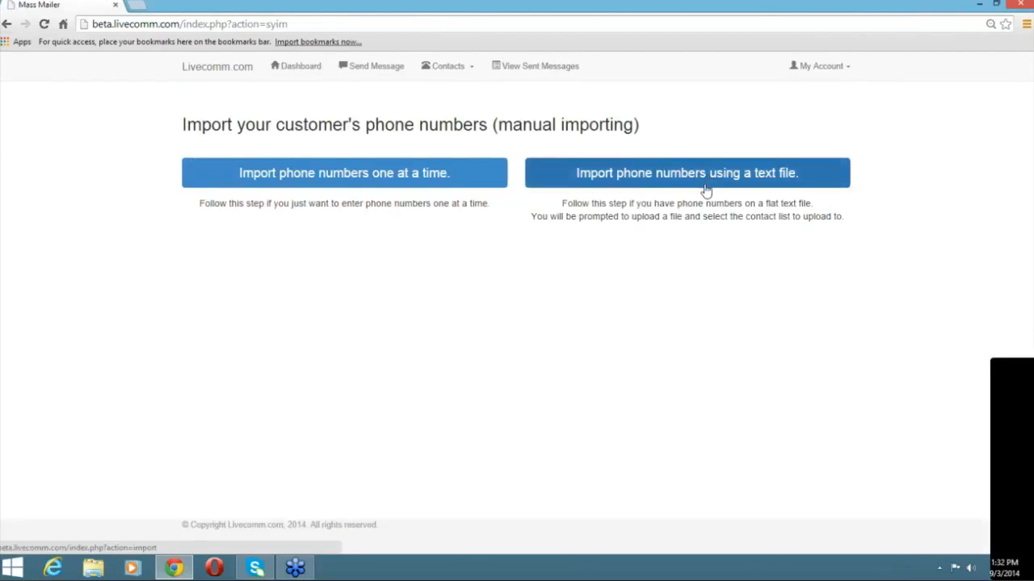
Import sample_numbers.txt from the Desktop into the Denver contact list.
{"action": "left_click", "coordinate": [706, 189]}
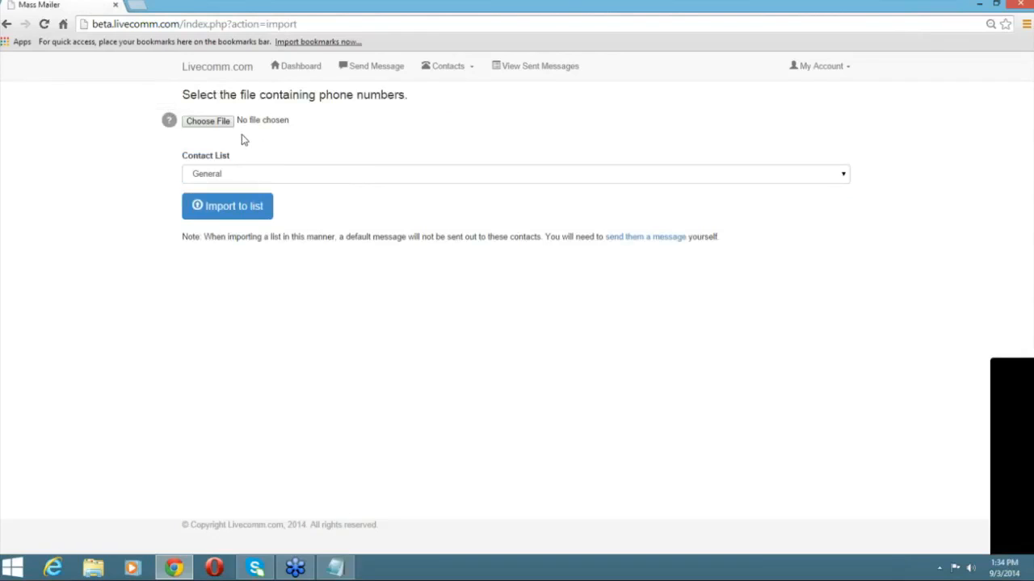
{"action": "left_click", "coordinate": [206, 126]}
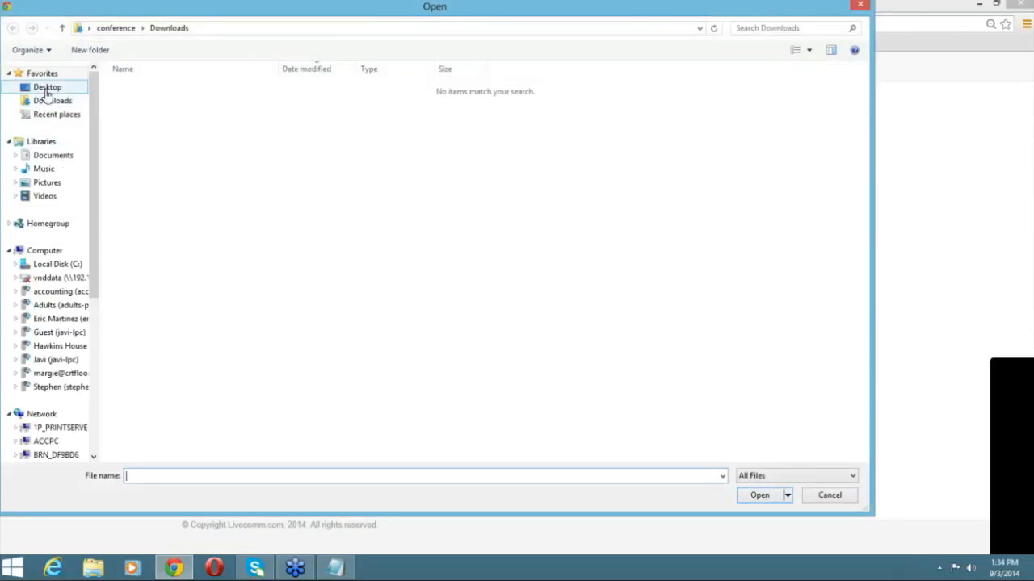
{"action": "left_click", "coordinate": [47, 89]}
{"action": "left_click", "coordinate": [807, 141]}
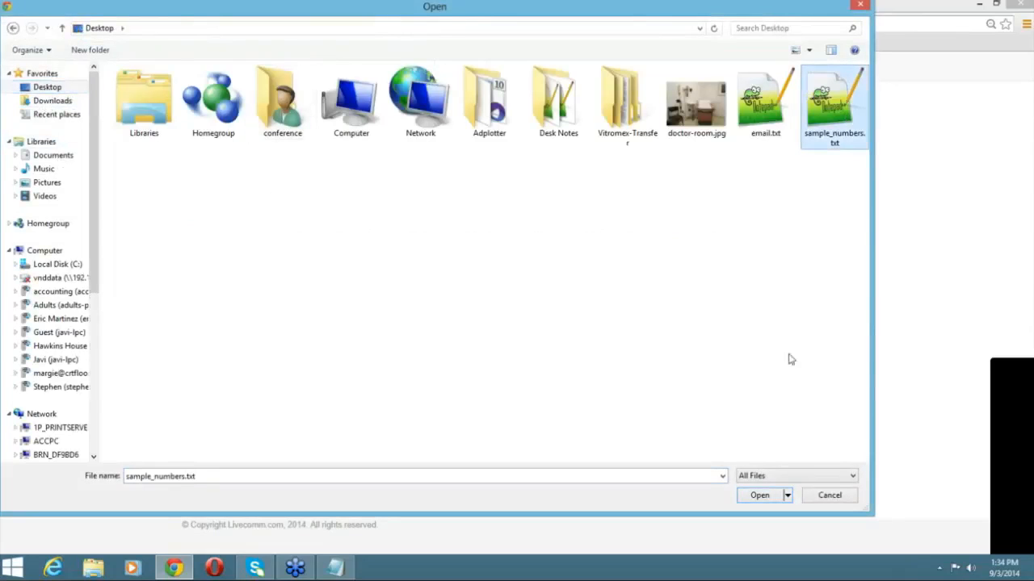
{"action": "left_click", "coordinate": [759, 495]}
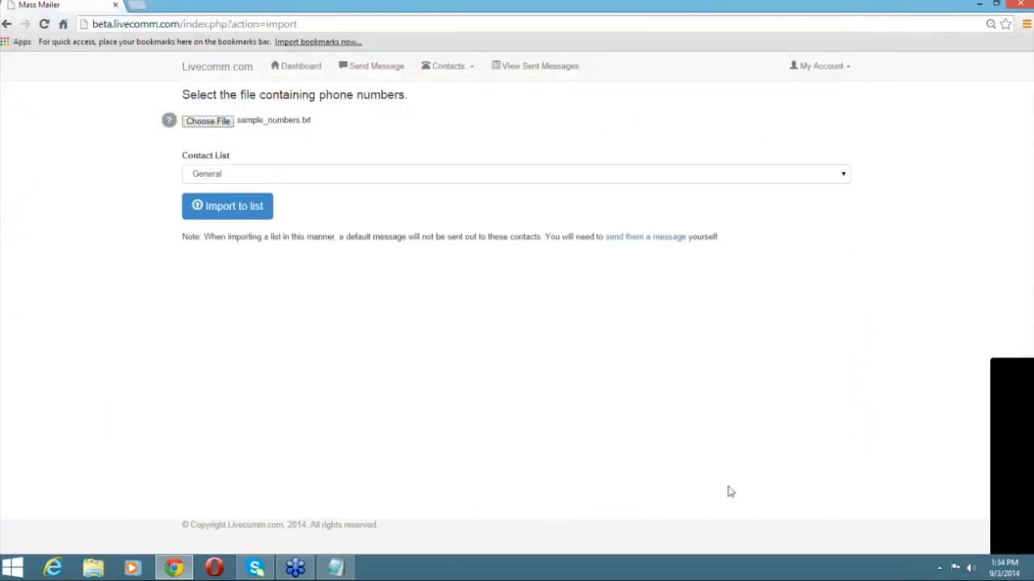
{"action": "left_click", "coordinate": [319, 175]}
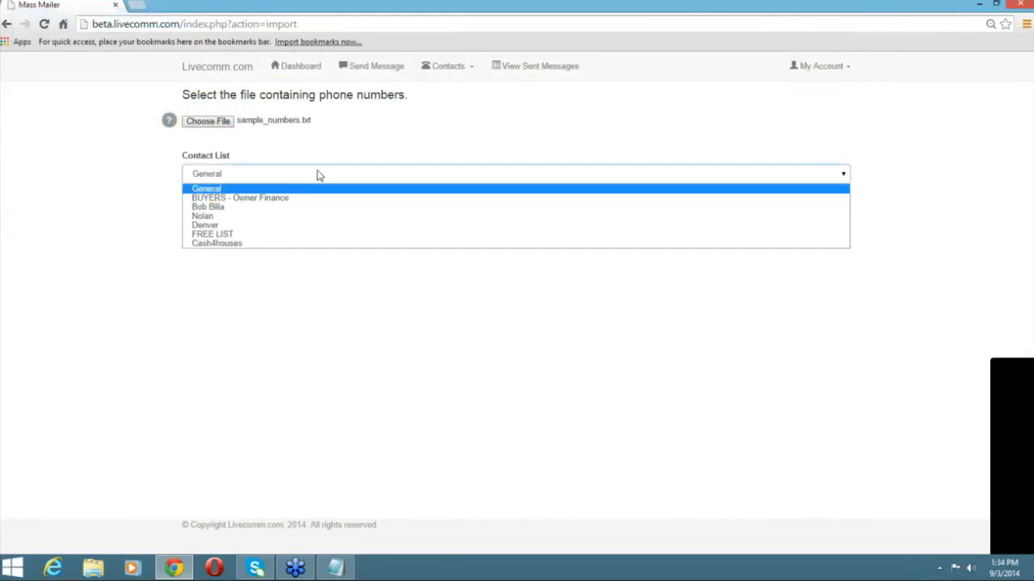
{"action": "left_click", "coordinate": [307, 226]}
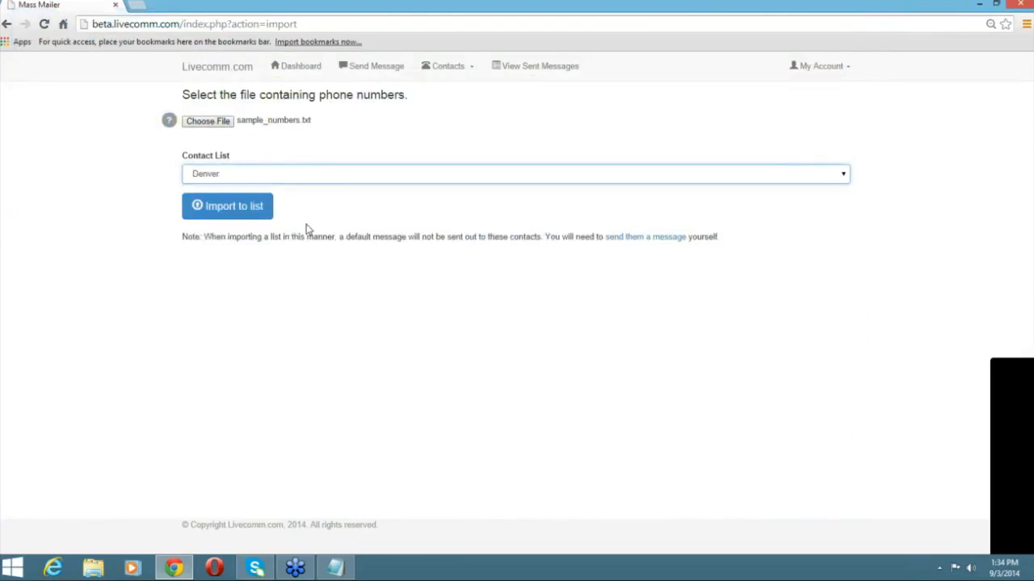
{"action": "left_click", "coordinate": [208, 212]}
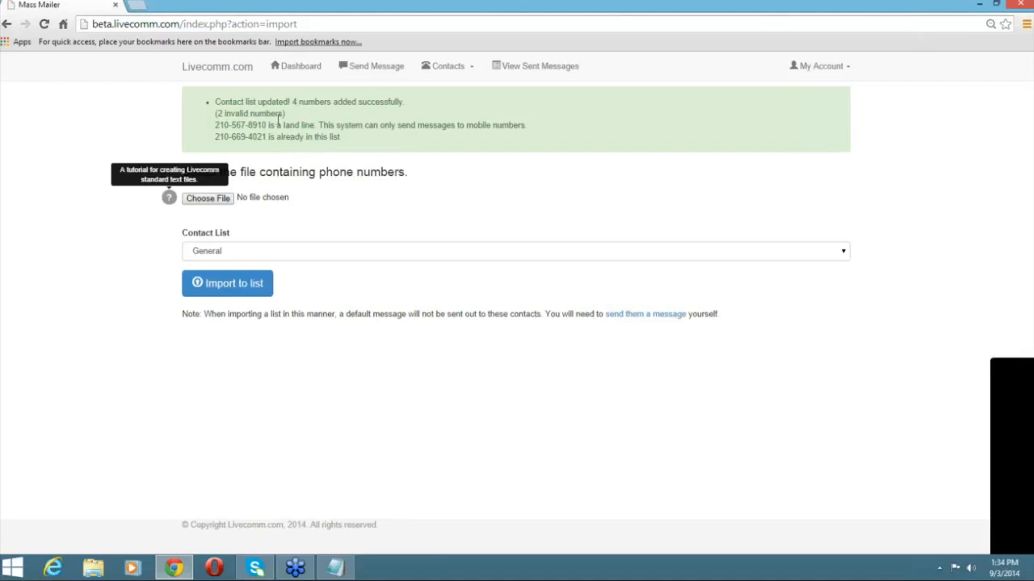
{"action": "left_click", "coordinate": [170, 202]}
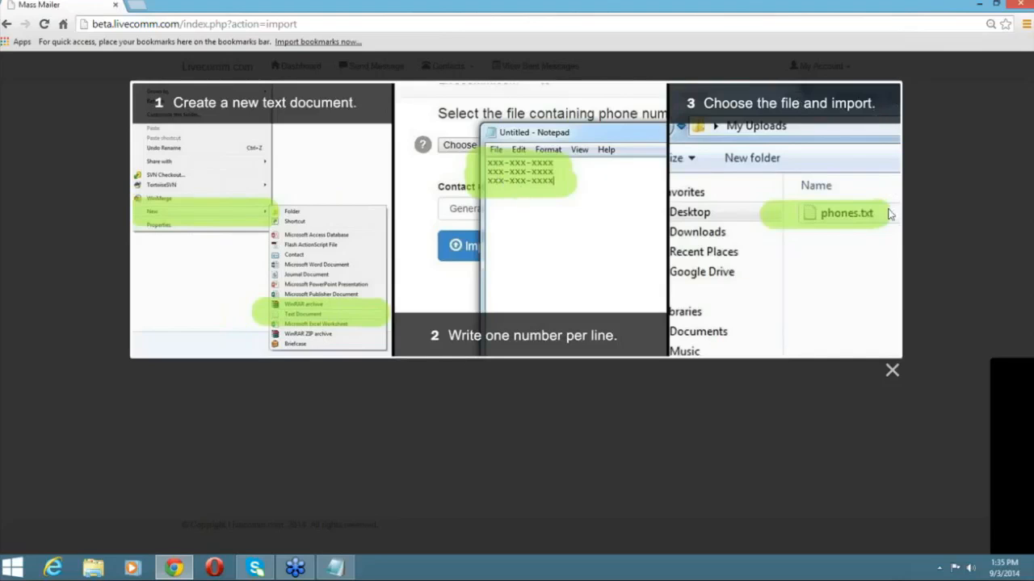
{"action": "left_click", "coordinate": [7, 25]}
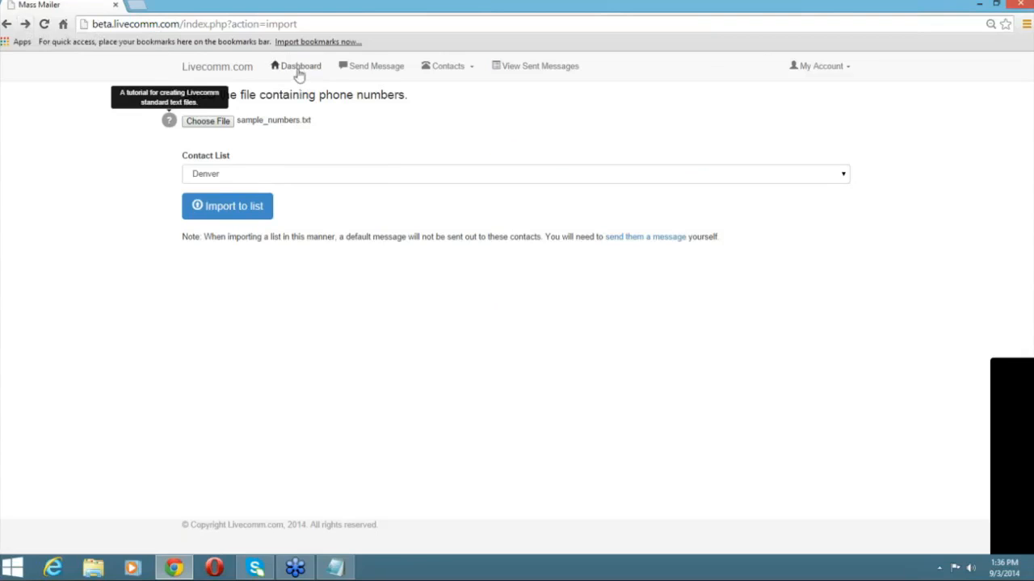
{"action": "left_click", "coordinate": [300, 74]}
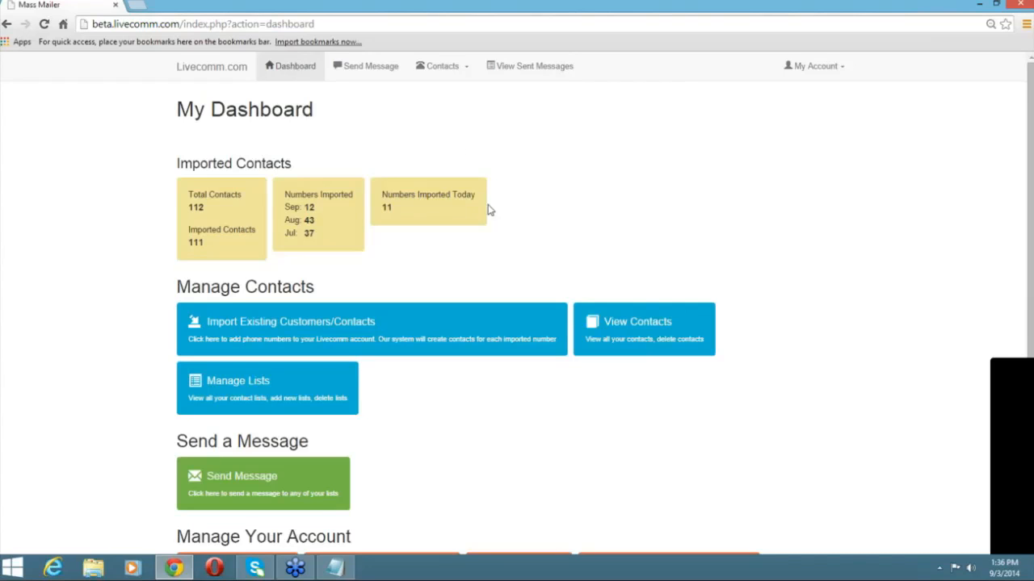
Open View Contacts to list all 112 contacts with their numbers and dates added.
{"action": "left_click", "coordinate": [612, 327]}
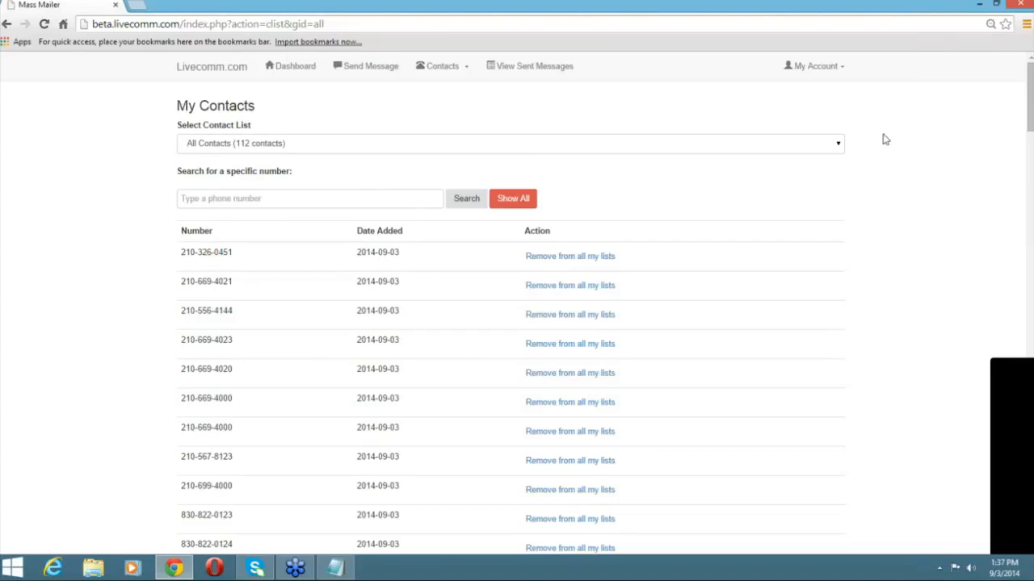
Filter contacts to the BUYERS - Owner Finance list, review its 74 entries, and return to the dashboard.
{"action": "left_click", "coordinate": [838, 147]}
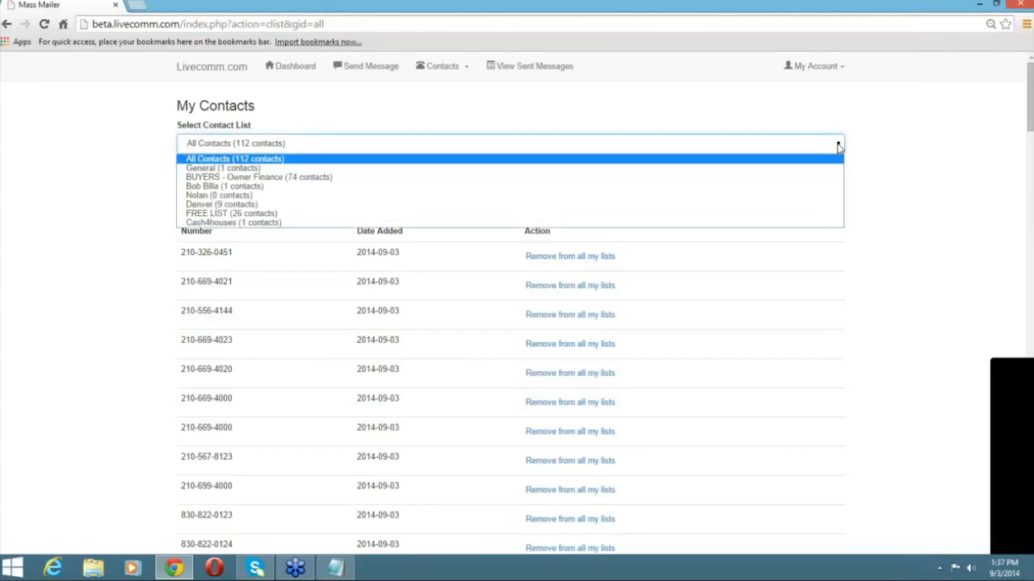
{"action": "left_click", "coordinate": [382, 179]}
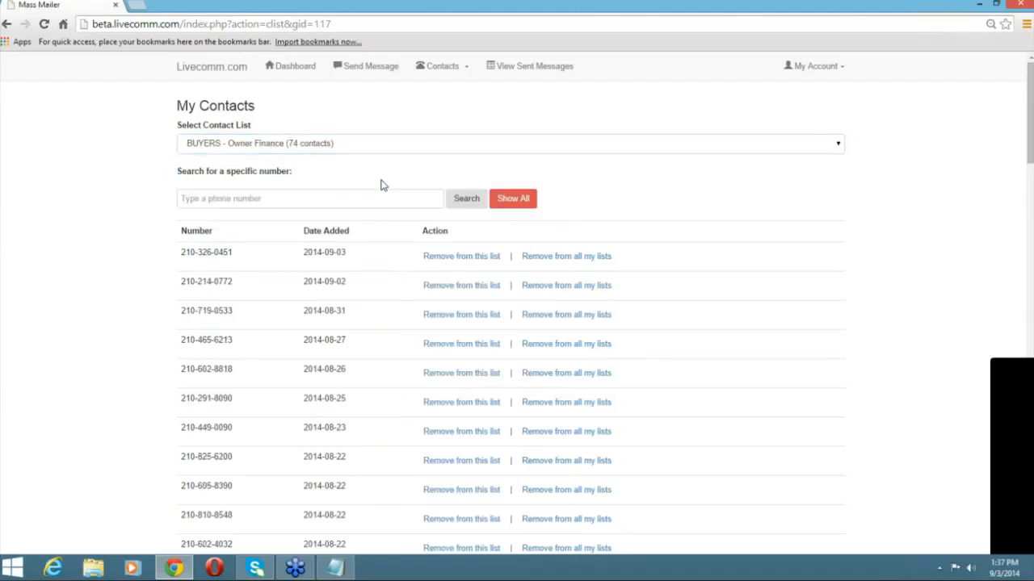
{"action": "left_click", "coordinate": [479, 201]}
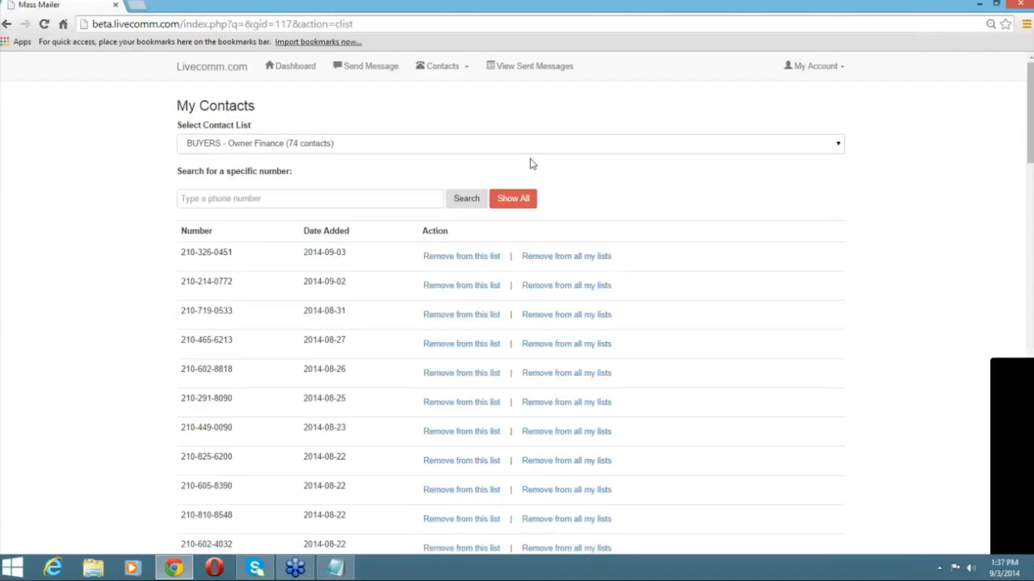
{"action": "scroll", "coordinate": [530, 164], "scroll_direction": "down", "scroll_amount": 2}
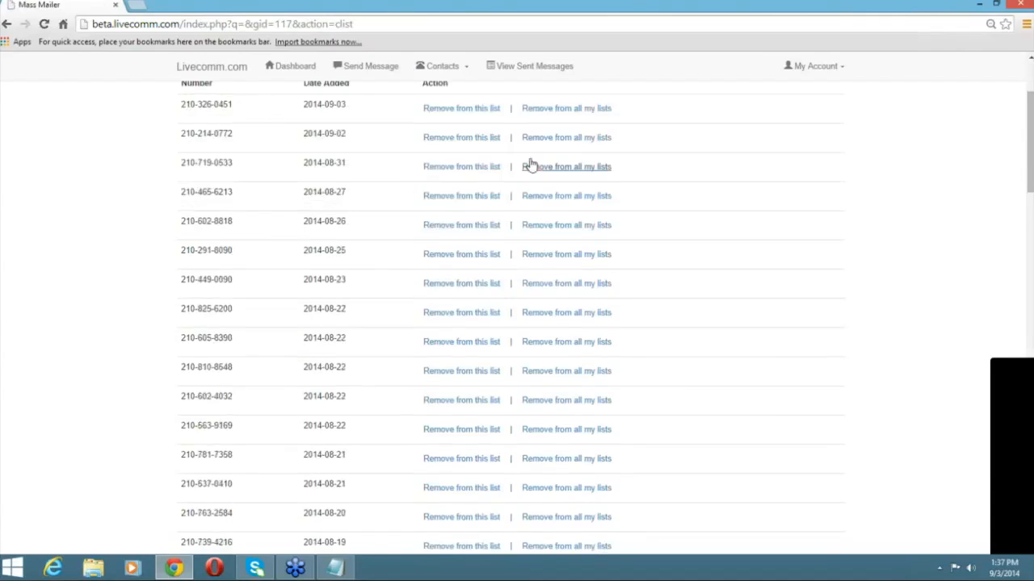
{"action": "scroll", "coordinate": [529, 162], "scroll_direction": "down", "scroll_amount": 2}
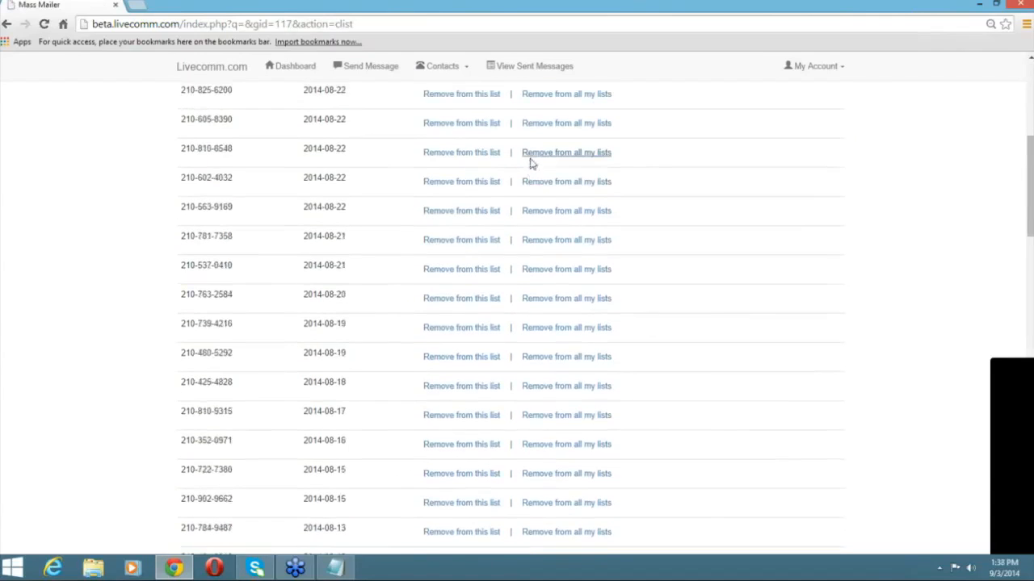
{"action": "scroll", "coordinate": [530, 163], "scroll_direction": "up", "scroll_amount": 5}
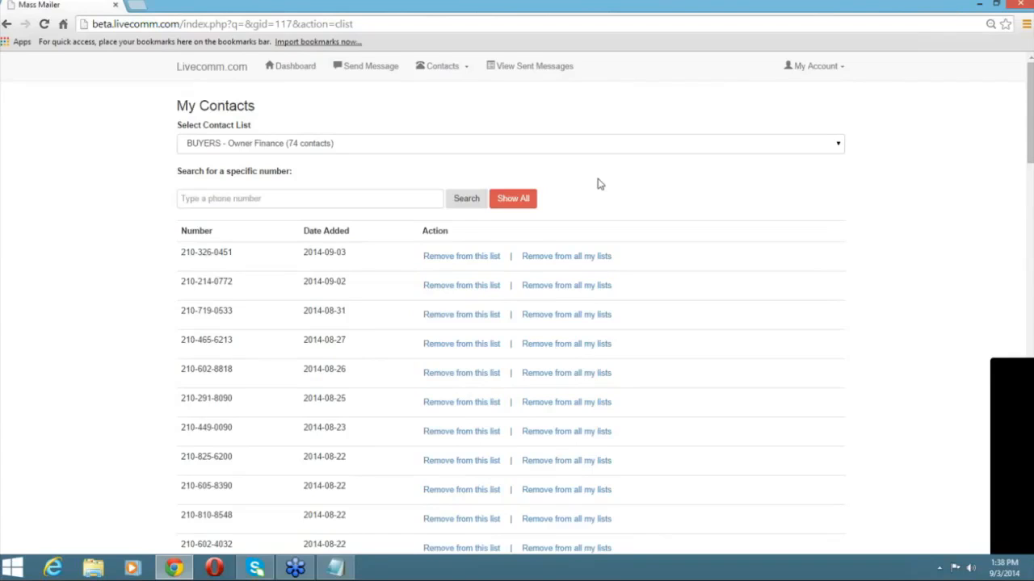
{"action": "left_click", "coordinate": [289, 76]}
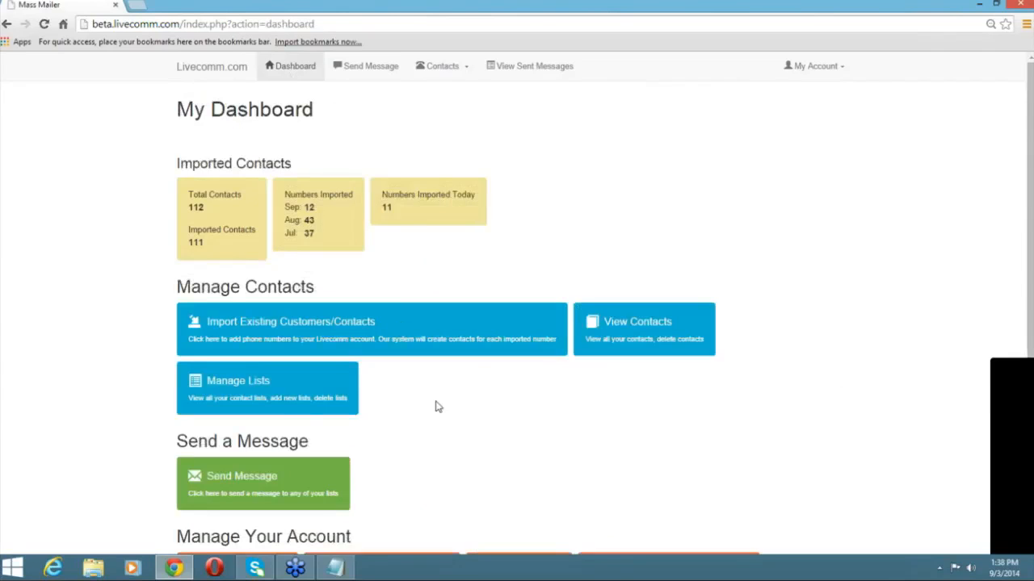
Create and save a contact list named '123 Main Street' linked to one of the account's numbers.
{"action": "left_click", "coordinate": [312, 412]}
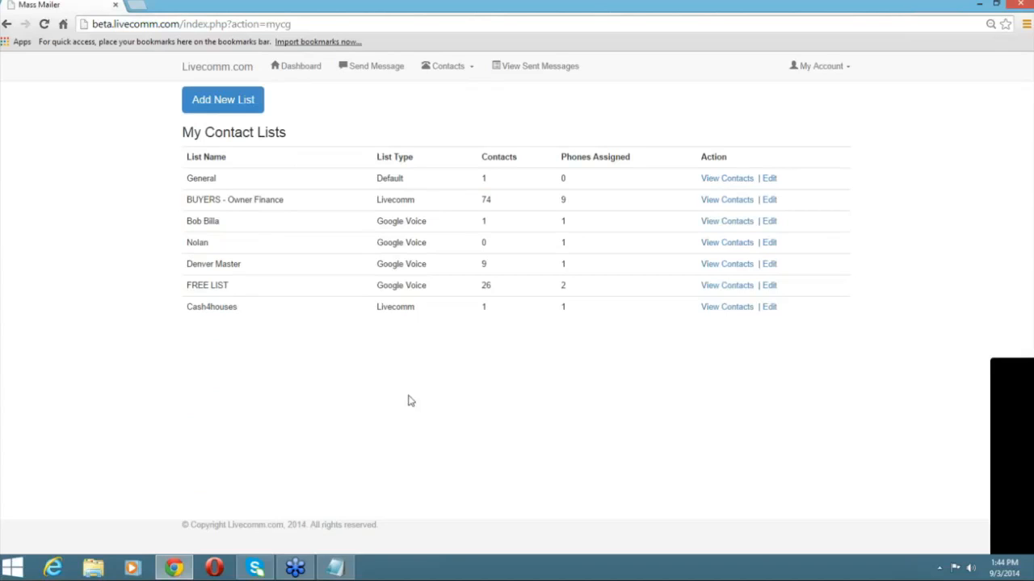
{"action": "left_click", "coordinate": [229, 113]}
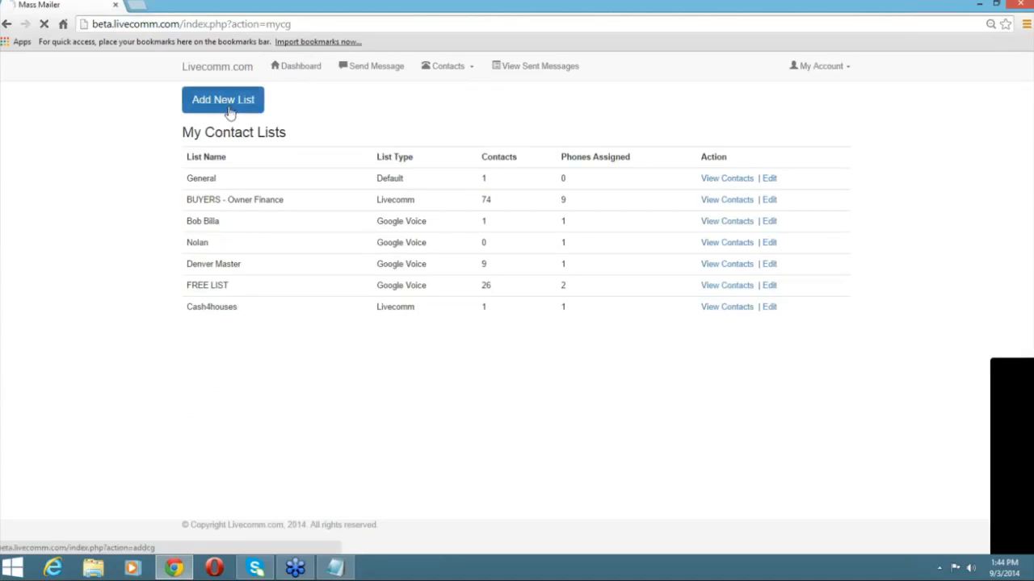
{"action": "left_click", "coordinate": [269, 147]}
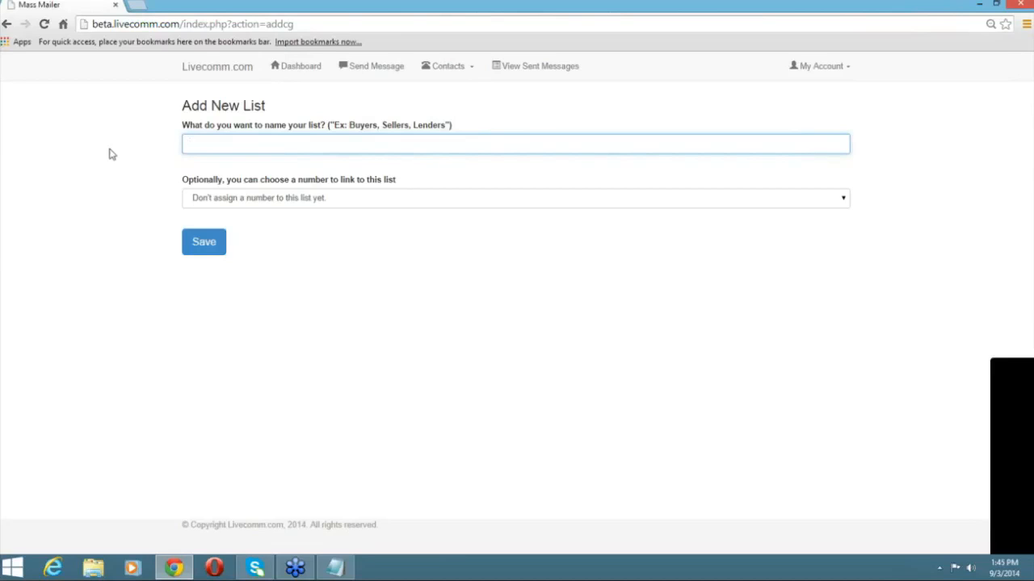
{"action": "type", "text": "123 Main Street"}
{"action": "left_click", "coordinate": [378, 202]}
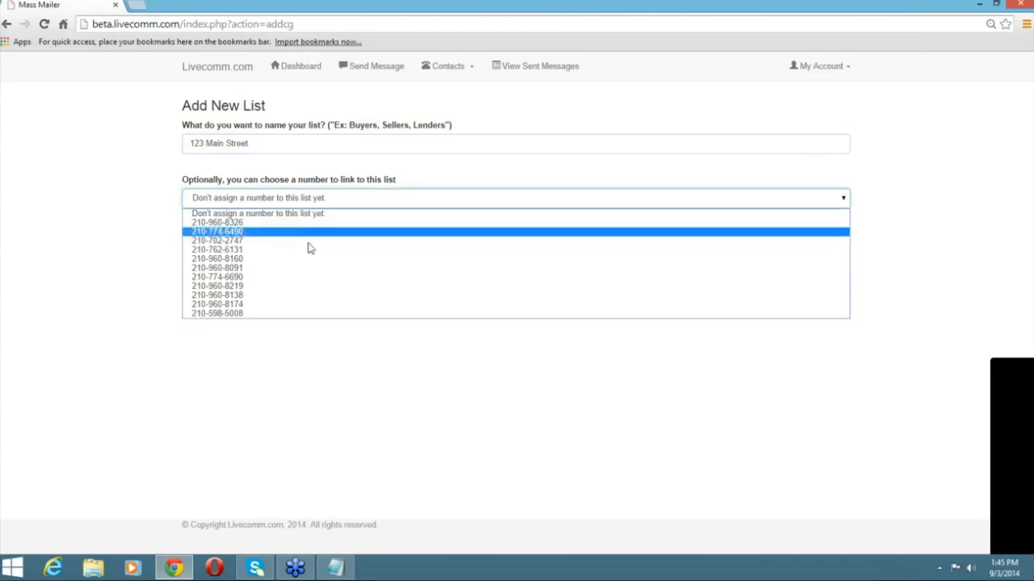
{"action": "left_click", "coordinate": [271, 268]}
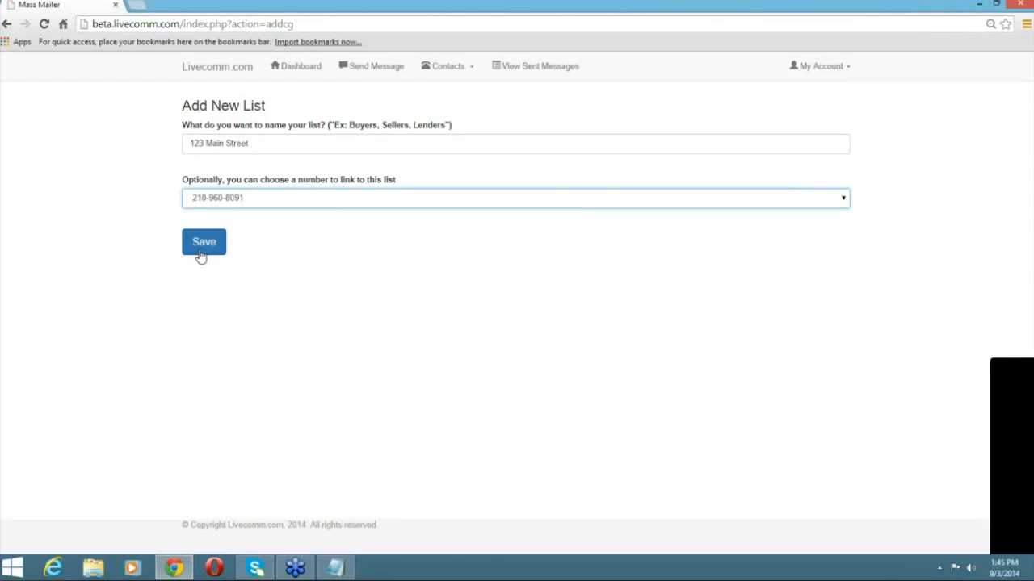
{"action": "left_click", "coordinate": [201, 253]}
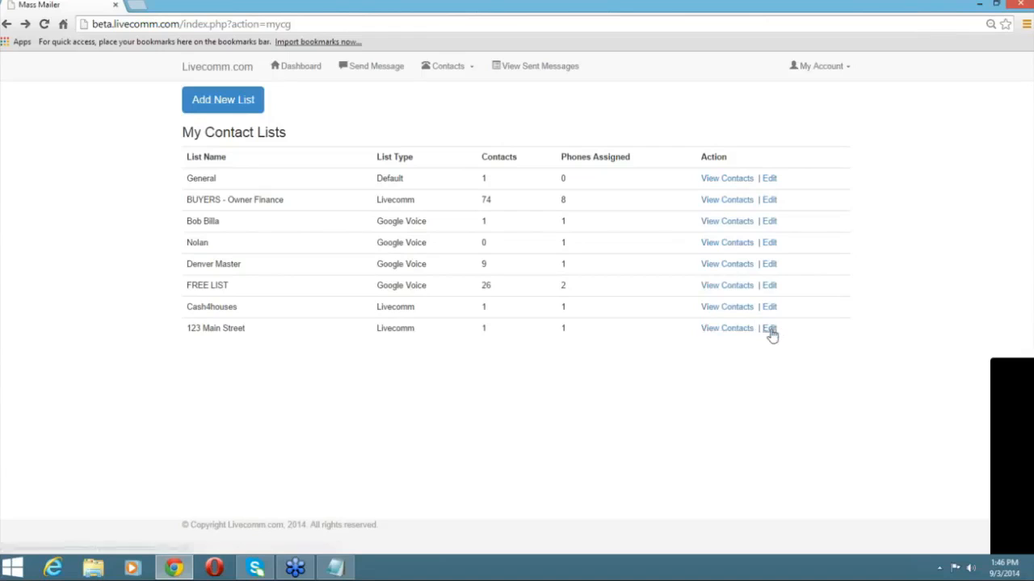
Edit the 123 Main Street list's name to '124 Main Street' and save it.
{"action": "left_click", "coordinate": [769, 329]}
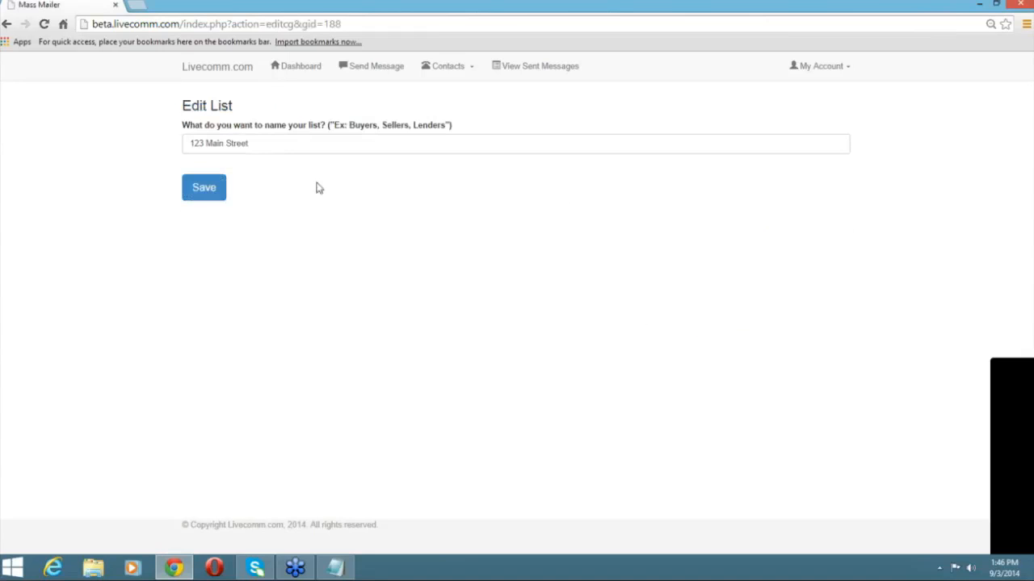
{"action": "left_click", "coordinate": [198, 144]}
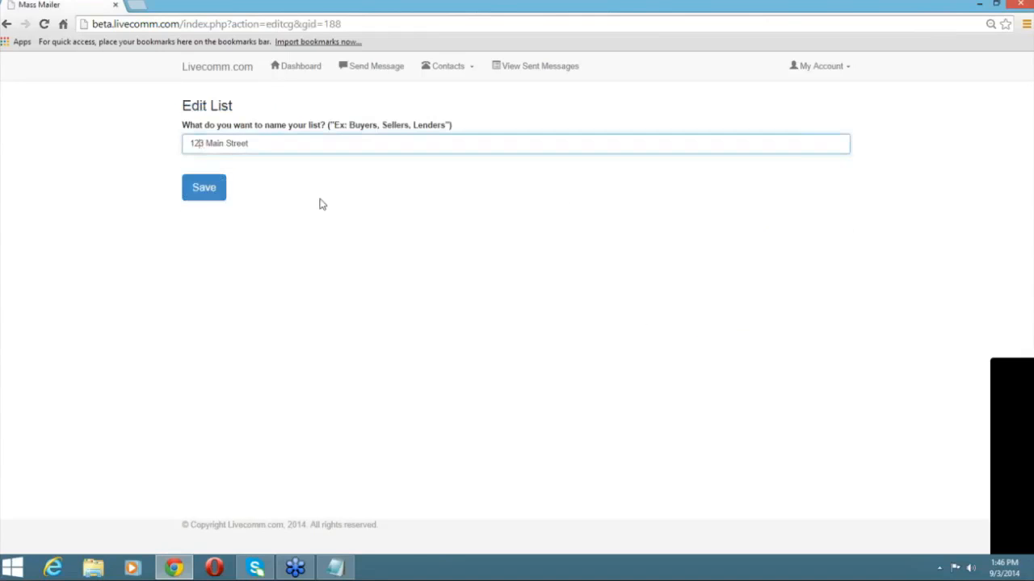
{"action": "key", "text": "Delete"}
{"action": "type", "text": "4"}
{"action": "left_click", "coordinate": [191, 198]}
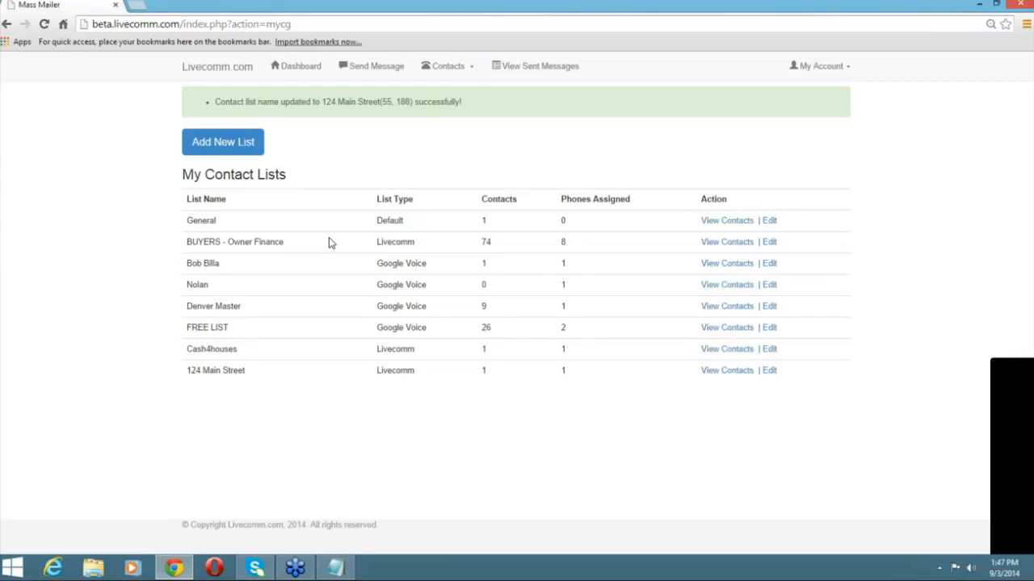
Go to the dashboard and open the Send Message page.
{"action": "left_click", "coordinate": [296, 66]}
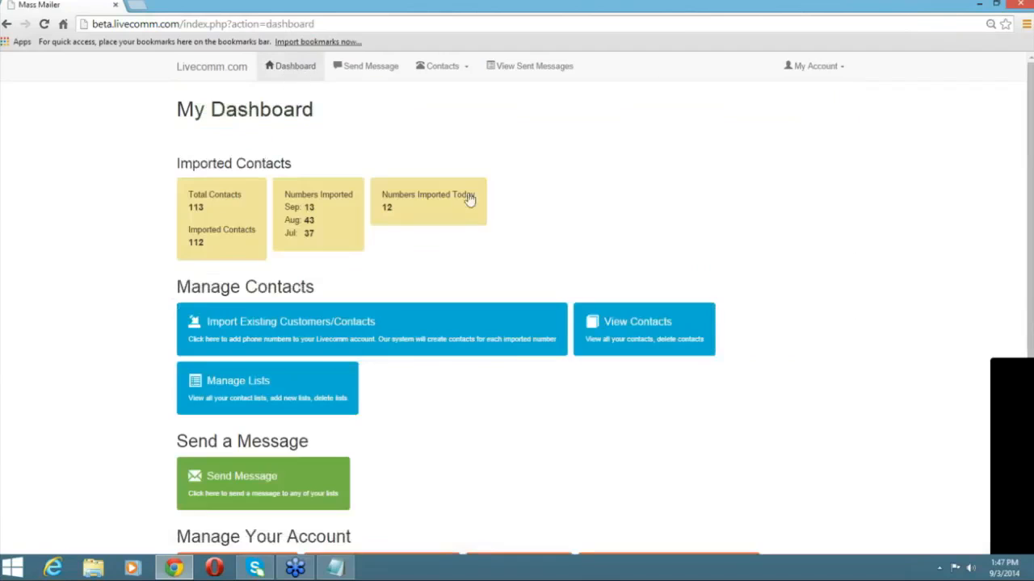
{"action": "scroll", "coordinate": [546, 245], "scroll_direction": "down", "scroll_amount": 3}
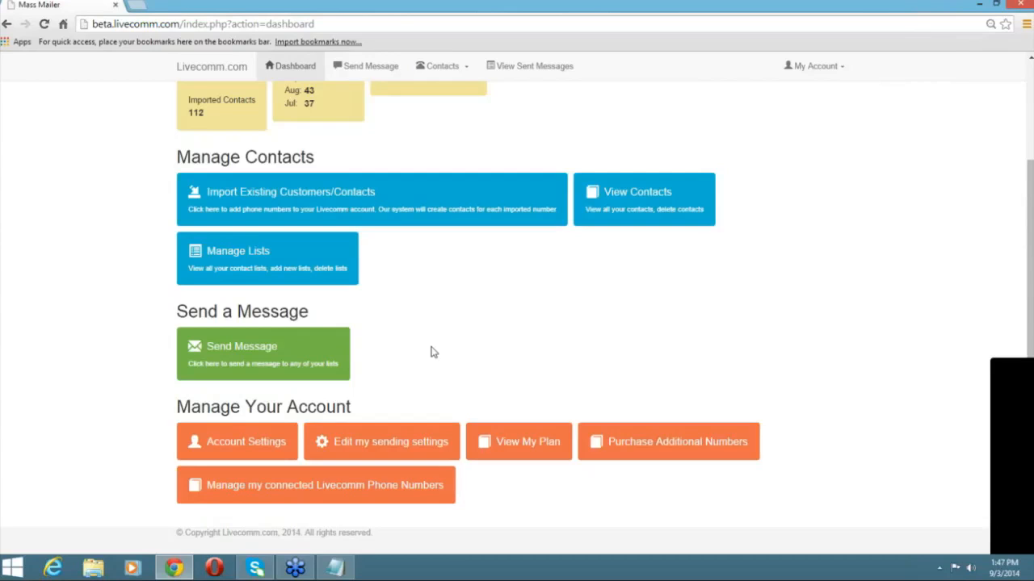
{"action": "left_click", "coordinate": [335, 366]}
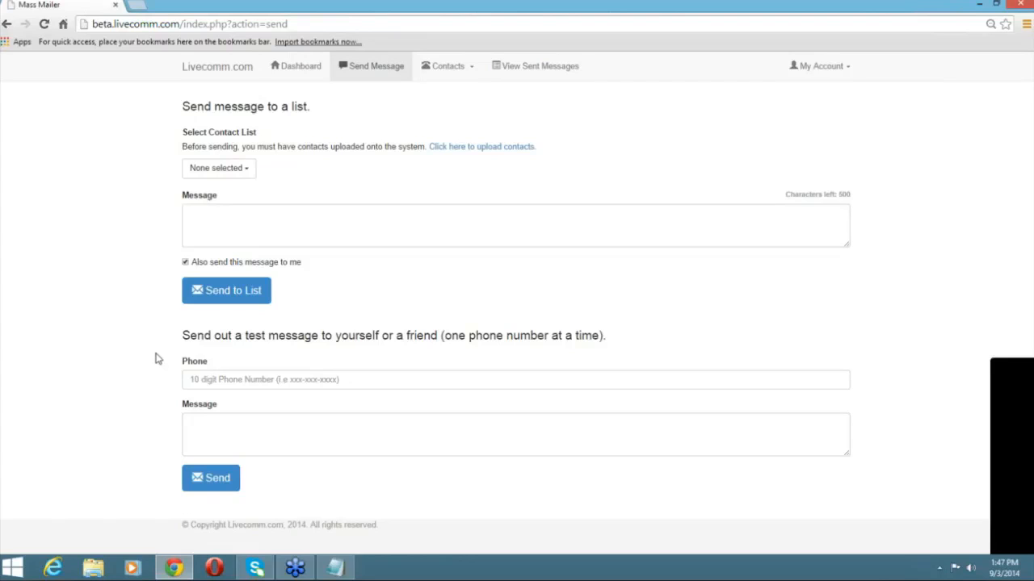
Select BUYERS - Owner Finance, the next two lists, Denver Master and FREE LIST as recipients.
{"action": "left_click", "coordinate": [252, 172]}
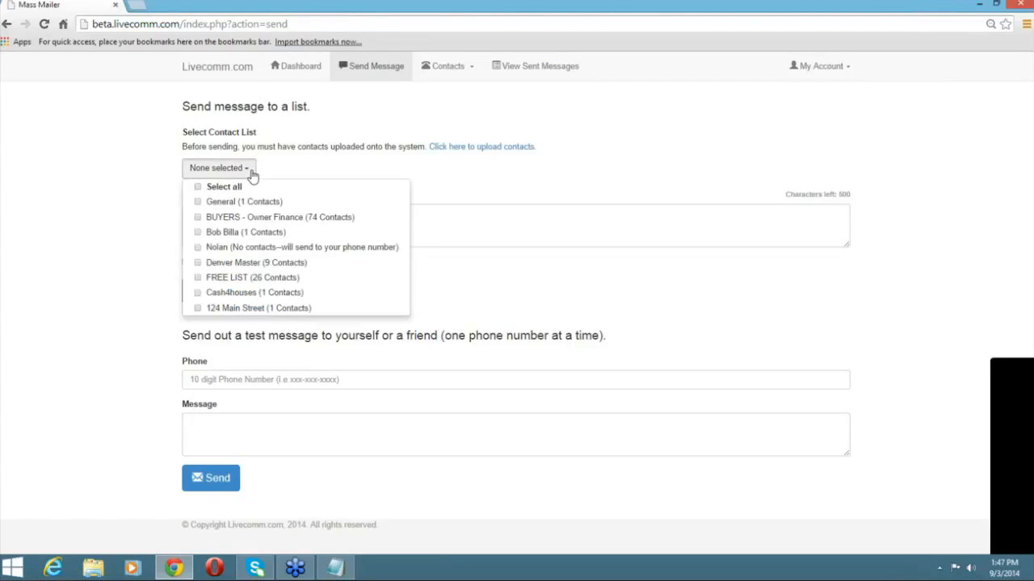
{"action": "left_click", "coordinate": [260, 219]}
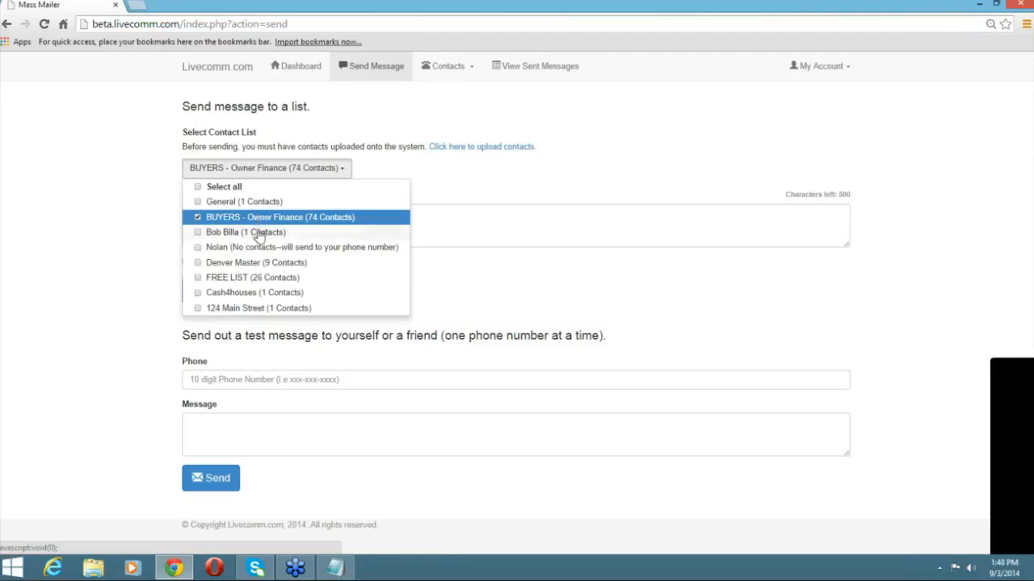
{"action": "left_click", "coordinate": [259, 234]}
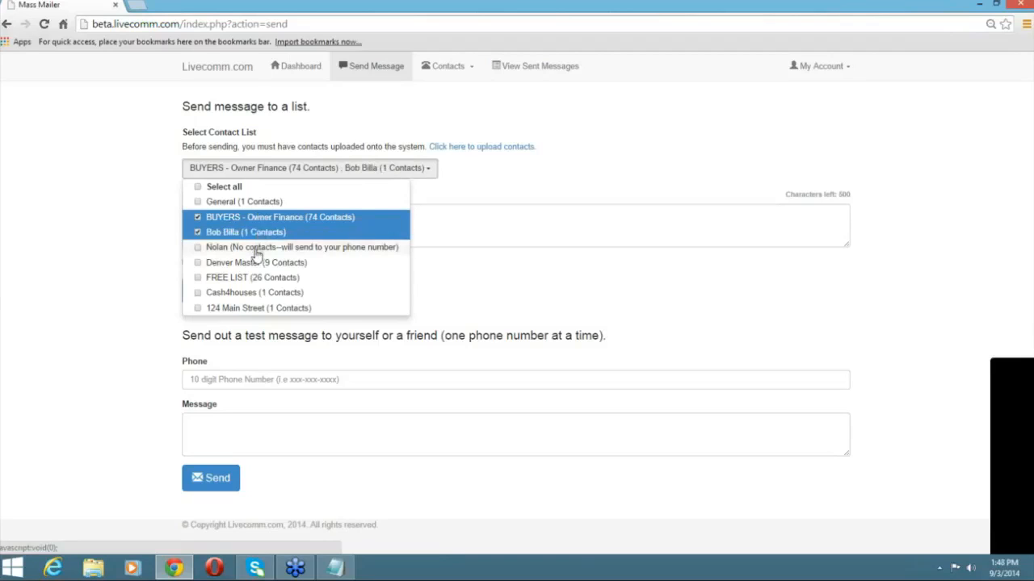
{"action": "left_click", "coordinate": [256, 249]}
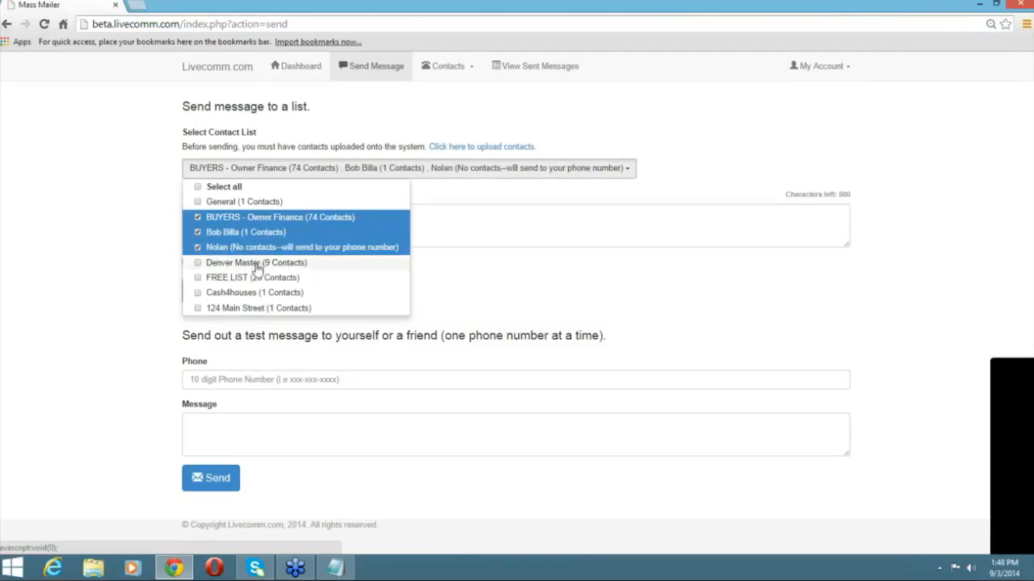
{"action": "left_click", "coordinate": [257, 264]}
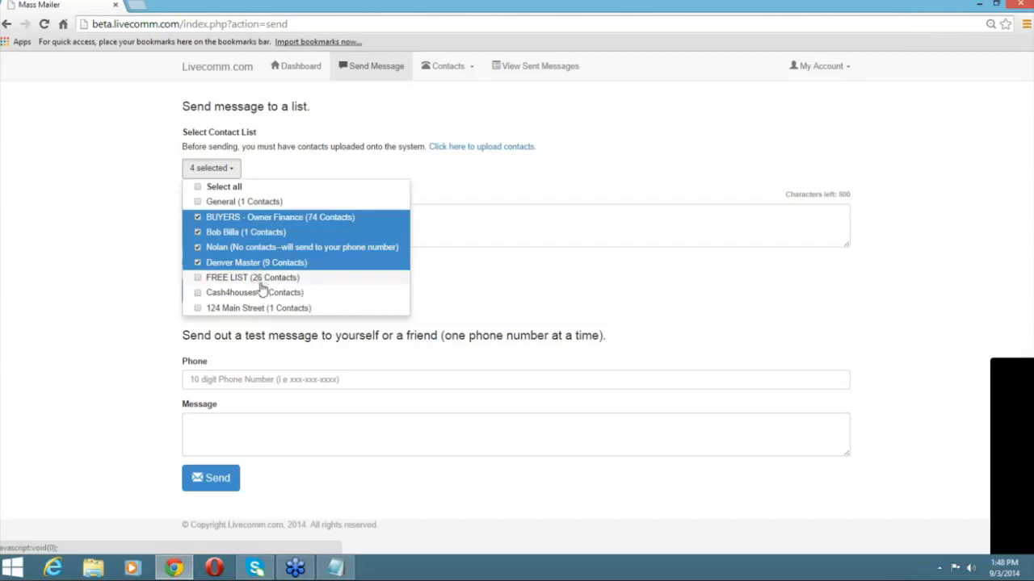
{"action": "left_click", "coordinate": [261, 283]}
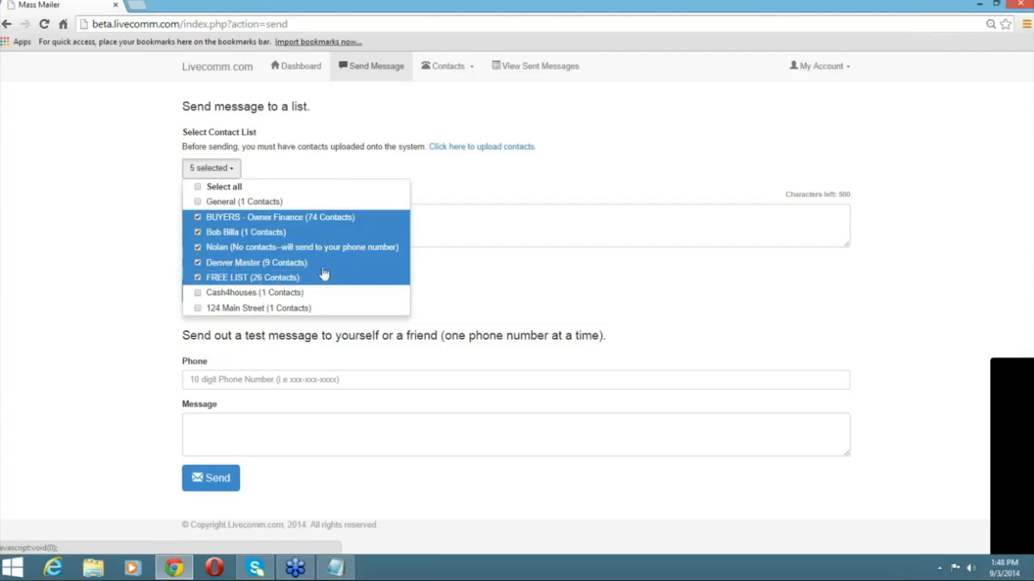
{"action": "left_click", "coordinate": [473, 225]}
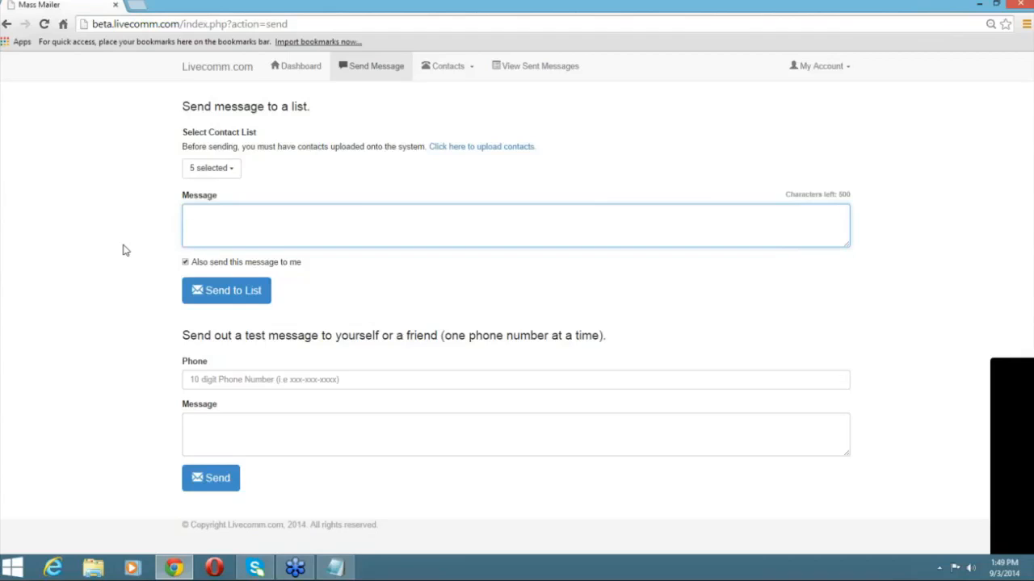
Write and send the 124 Main St price-cut message with the homesexample.com/124mainstreet link, marked as a test.
{"action": "type", "text": "FYI, I have just reduced the price of "}
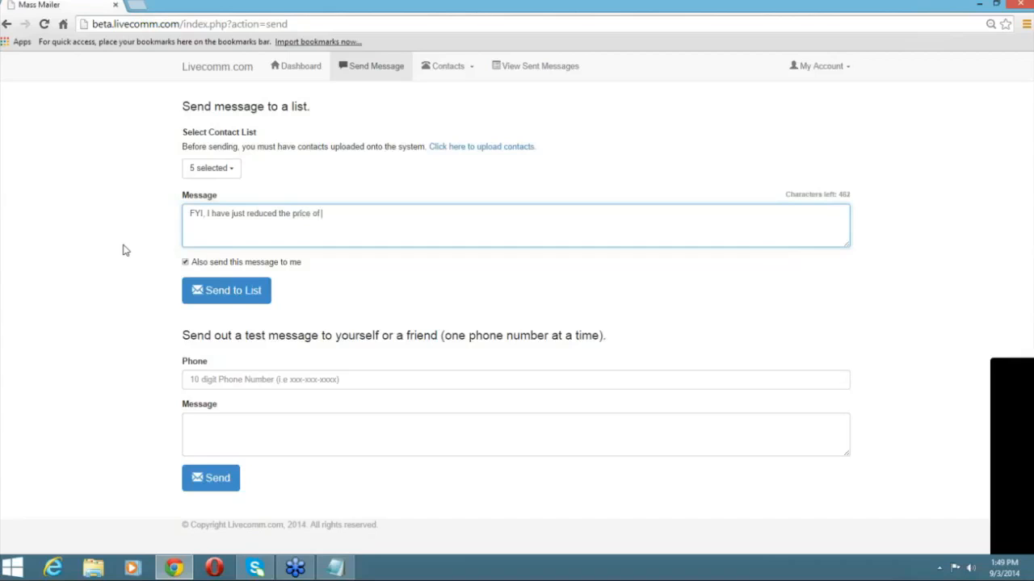
{"action": "type", "text": "124 Main St by $%"}
{"action": "key", "text": "BackSpace"}
{"action": "type", "text": "6"}
{"action": "type", "text": "000"}
{"action": "key", "text": "BackSpace"}
{"action": "type", "text": ". For more information"}
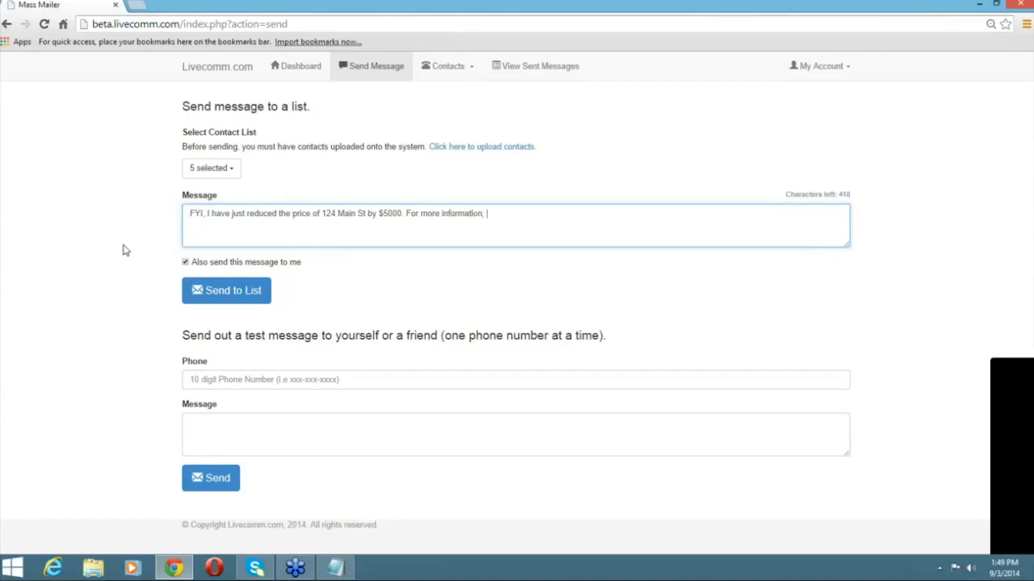
{"action": "type", "text": ", go to"}
{"action": "type", "text": "homesexample.com"}
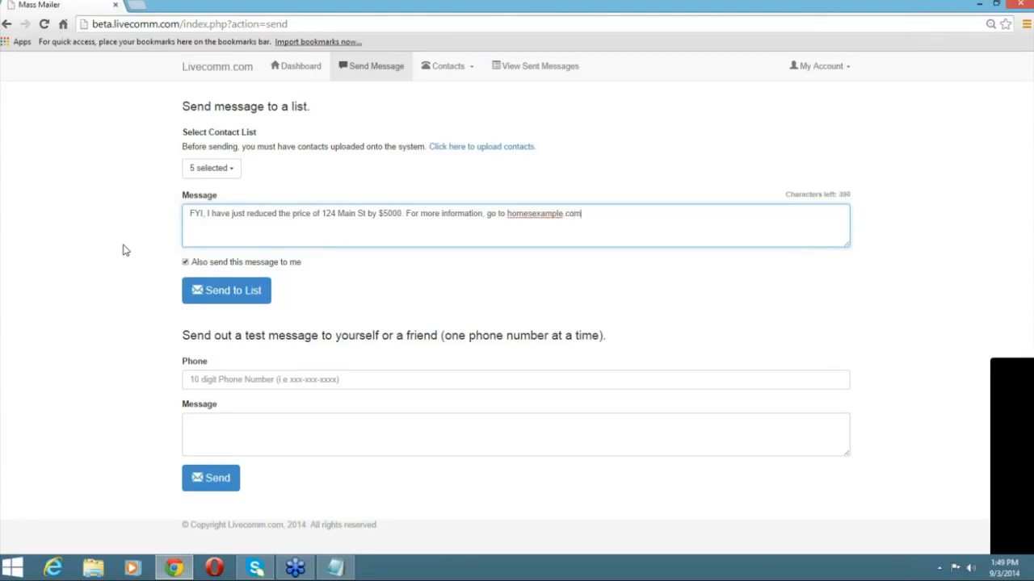
{"action": "type", "text": "/124mainstreet"}
{"action": "type", "text": "This is just a"}
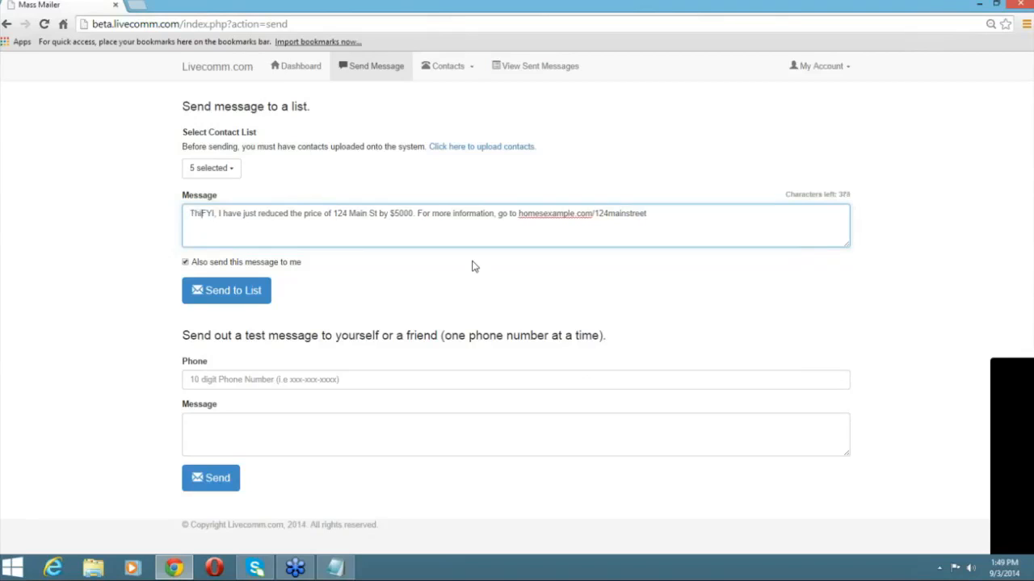
{"action": "type", "text": " t"}
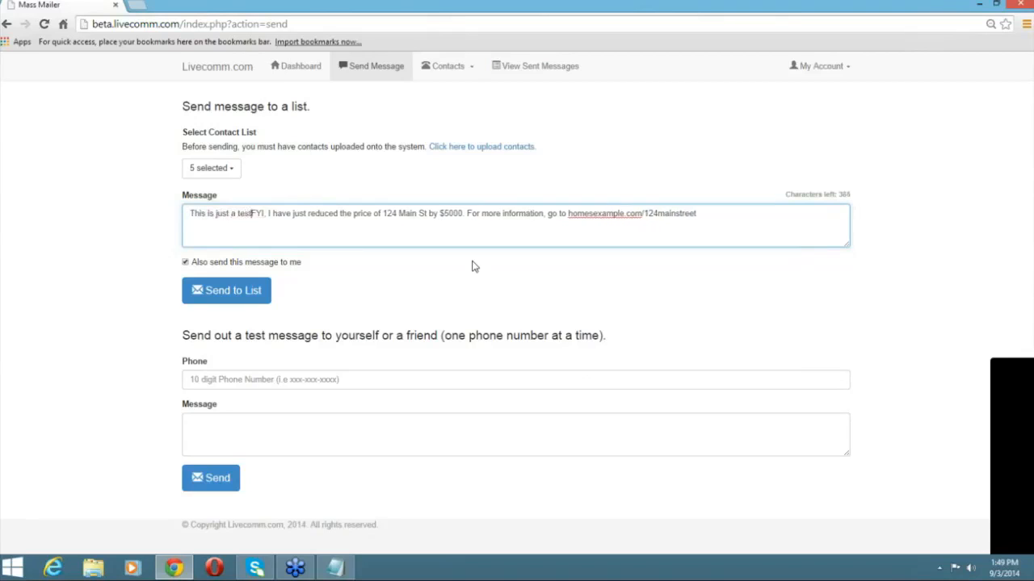
{"action": "type", "text": "est - please disregard."}
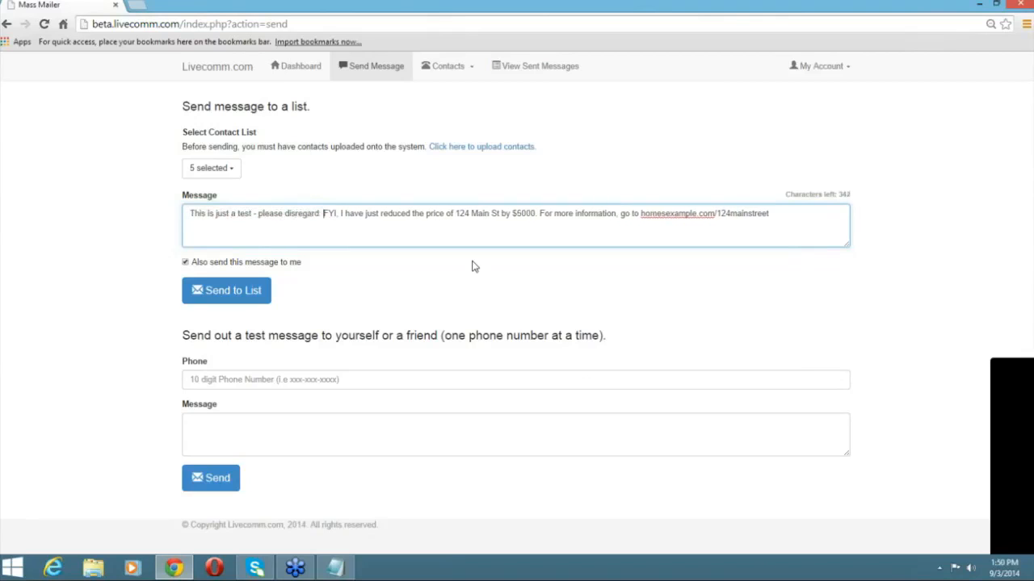
{"action": "left_click", "coordinate": [246, 300]}
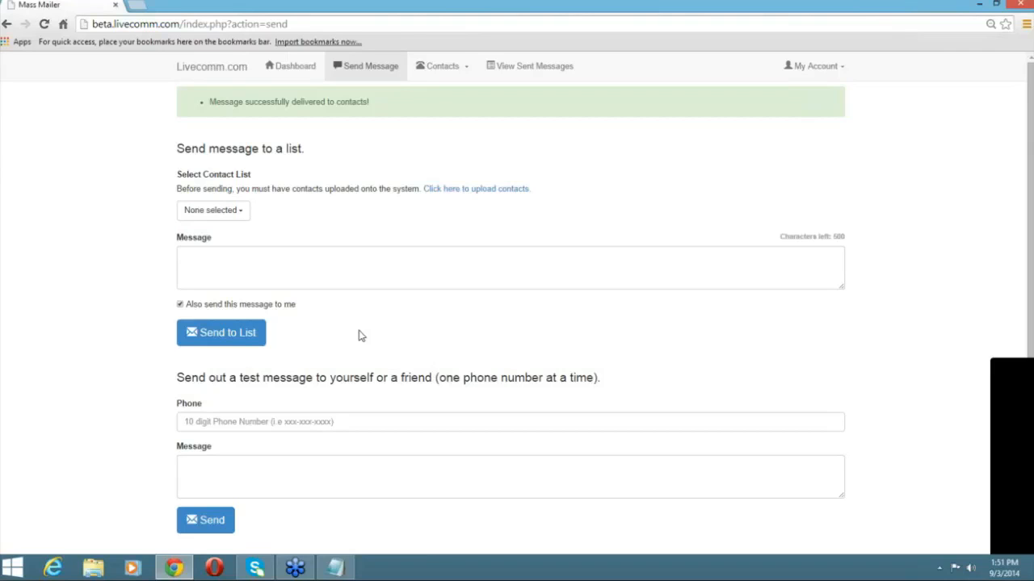
Scroll down the Send Message page to check the delivery of the test message to the five lists.
{"action": "scroll", "coordinate": [361, 336], "scroll_direction": "down", "scroll_amount": 1}
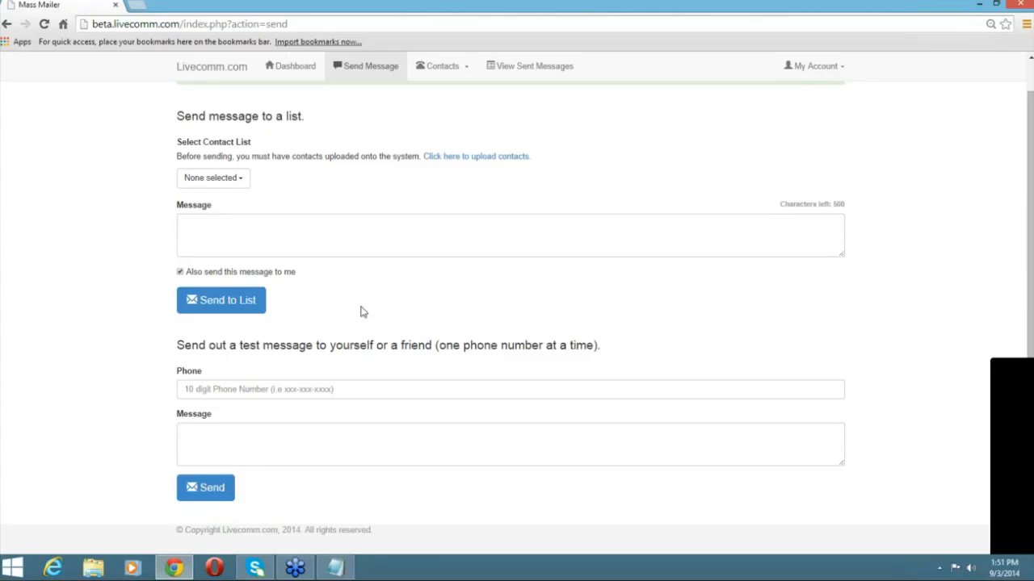
Choose BUYERS - Owner Finance, the one-contact list, the empty list, FREE LIST and Denver Master as recipients.
{"action": "left_click", "coordinate": [235, 184]}
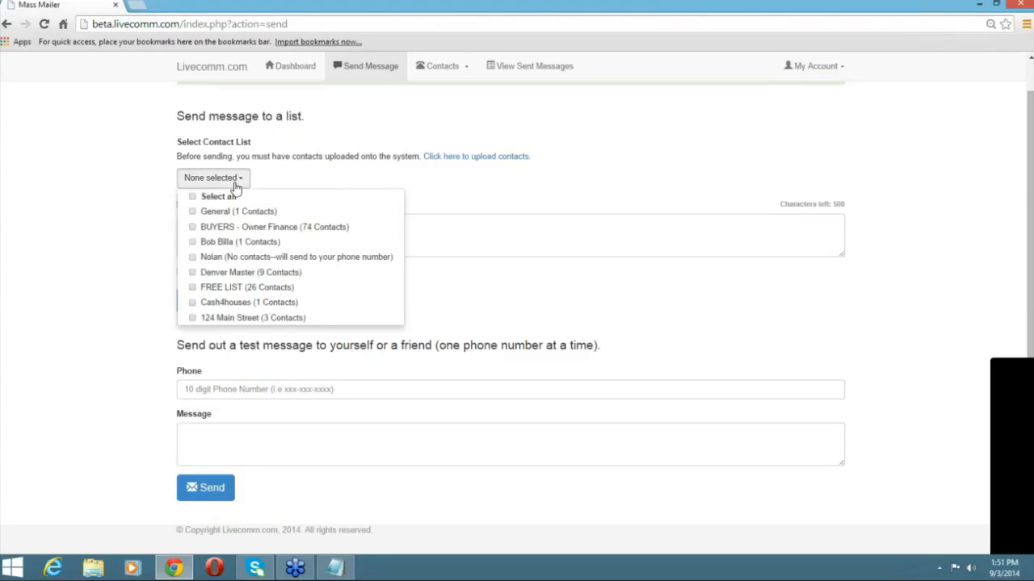
{"action": "left_click", "coordinate": [238, 228]}
{"action": "left_click", "coordinate": [239, 244]}
{"action": "left_click", "coordinate": [238, 257]}
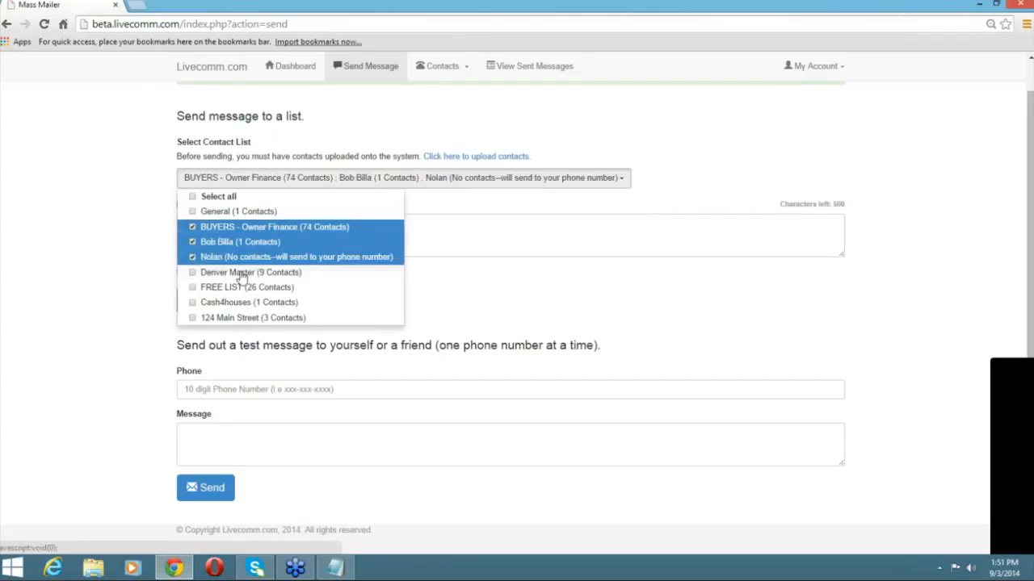
{"action": "left_click", "coordinate": [244, 291]}
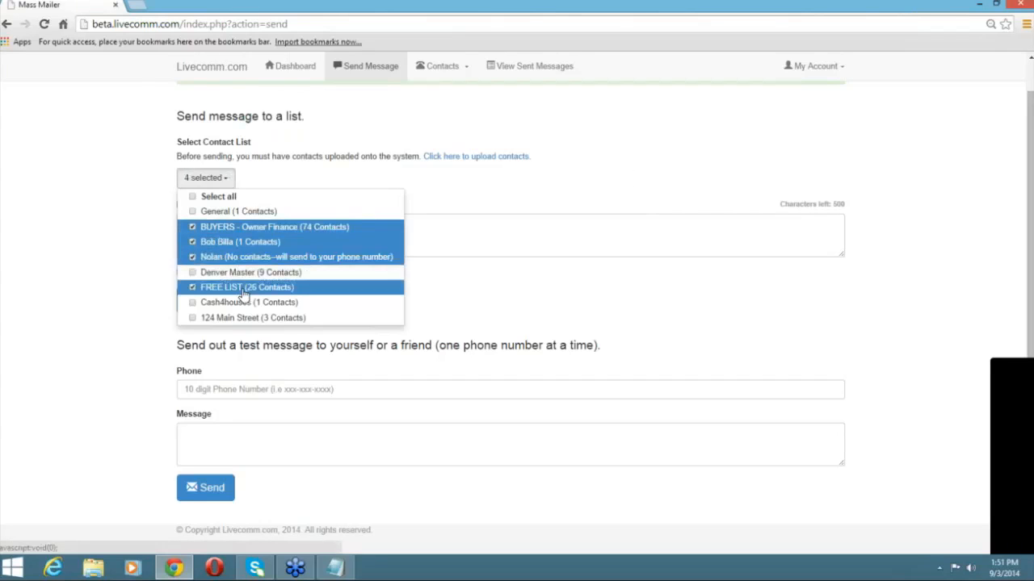
{"action": "left_click", "coordinate": [238, 275]}
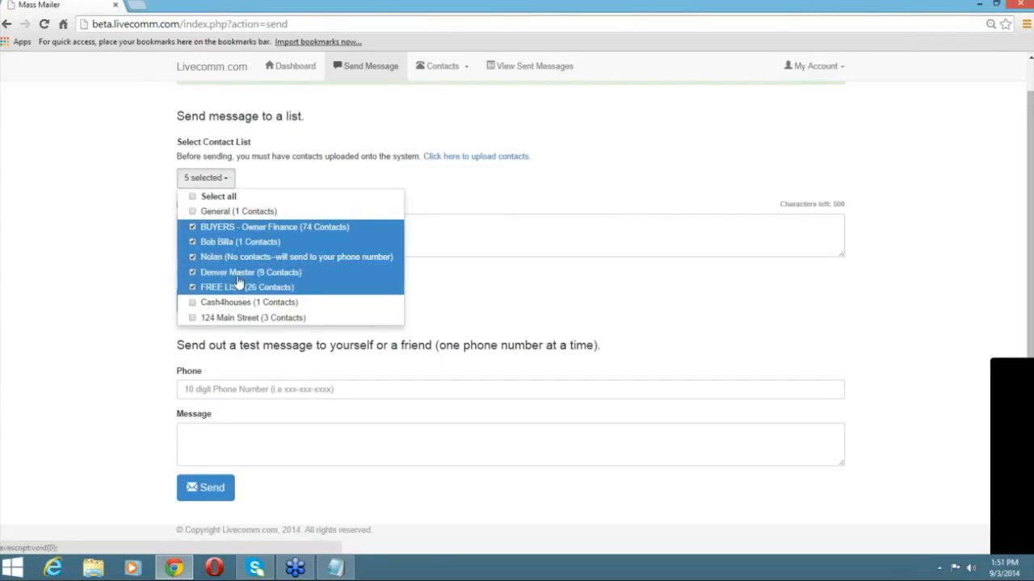
{"action": "left_click", "coordinate": [247, 242]}
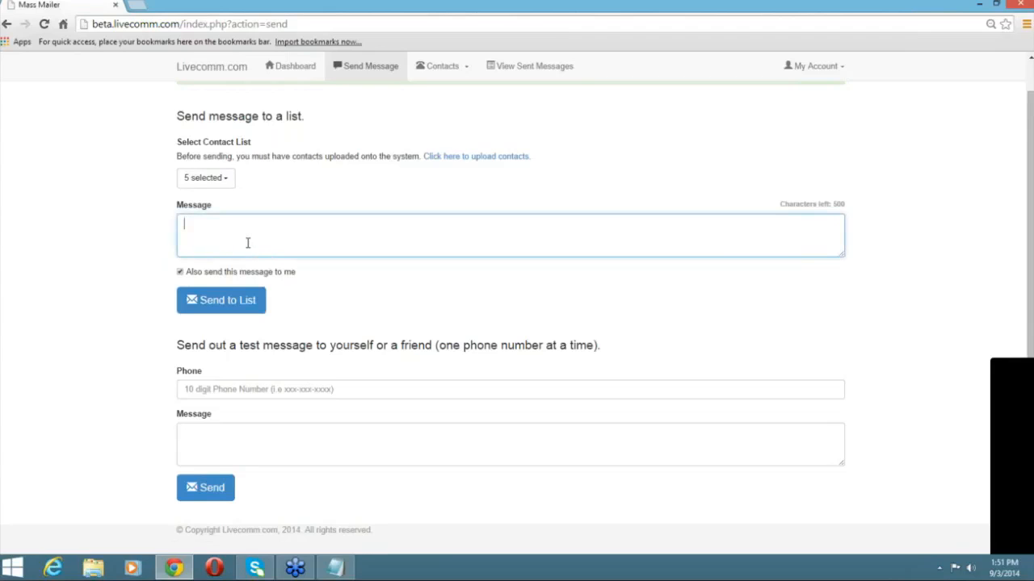
Write the message about being at 124 Main St. at 7PM this evening, inviting people to stop by.
{"action": "type", "text": "Hi everyone, "}
{"action": "type", "text": "I am going to "}
{"action": "type", "text": "ac"}
{"action": "key", "text": "BackSpace"}
{"action": "key", "text": "BackSpace"}
{"action": "type", "text": "be at 124 Main St. "}
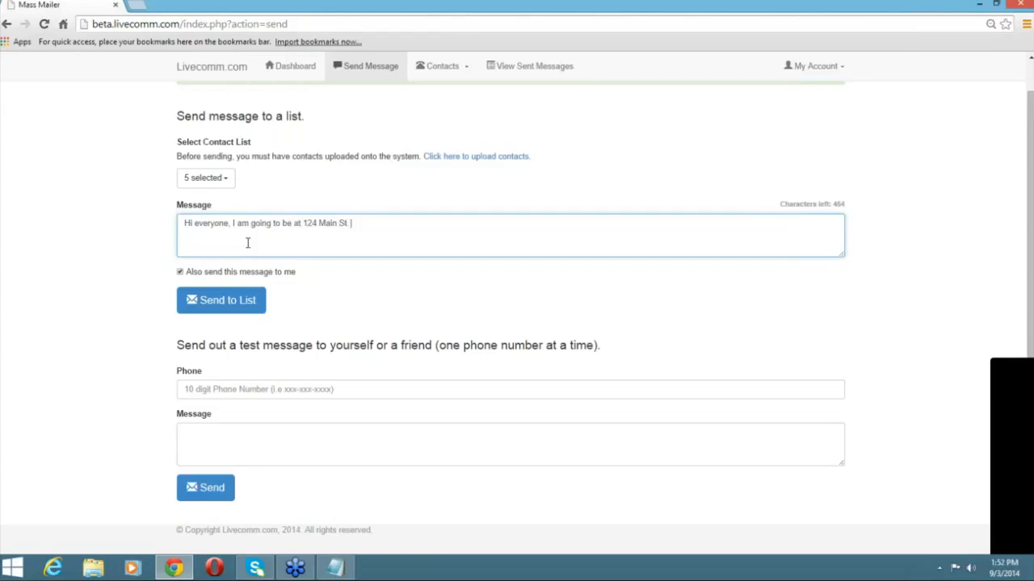
{"action": "type", "text": "at 7PM this evening"}
{"action": "key", "text": "BackSpace"}
{"action": "type", "text": ". If you'd like to see the inside of this house, please stop by - I'll be there."}
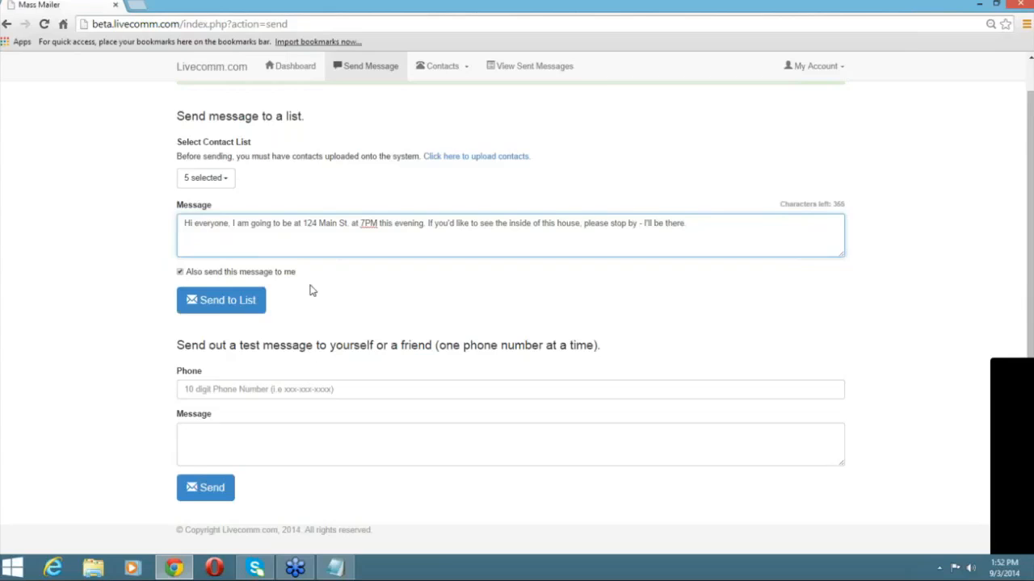
Prepend 'This is a test - please disregard.' to the message and send it to the lists.
{"action": "left_click", "coordinate": [181, 224]}
{"action": "type", "text": "This is a test - please disre"}
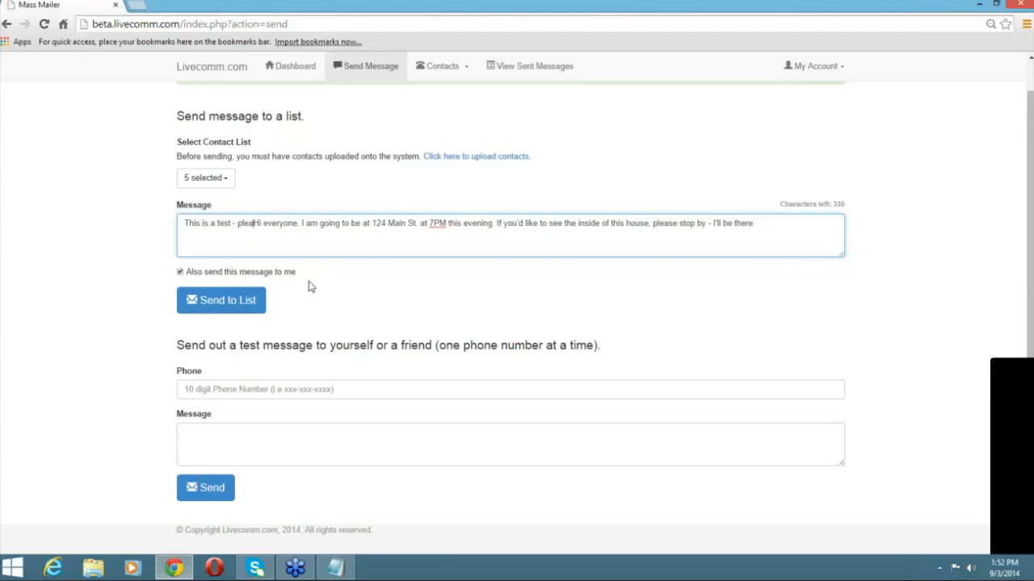
{"action": "type", "text": "gard."}
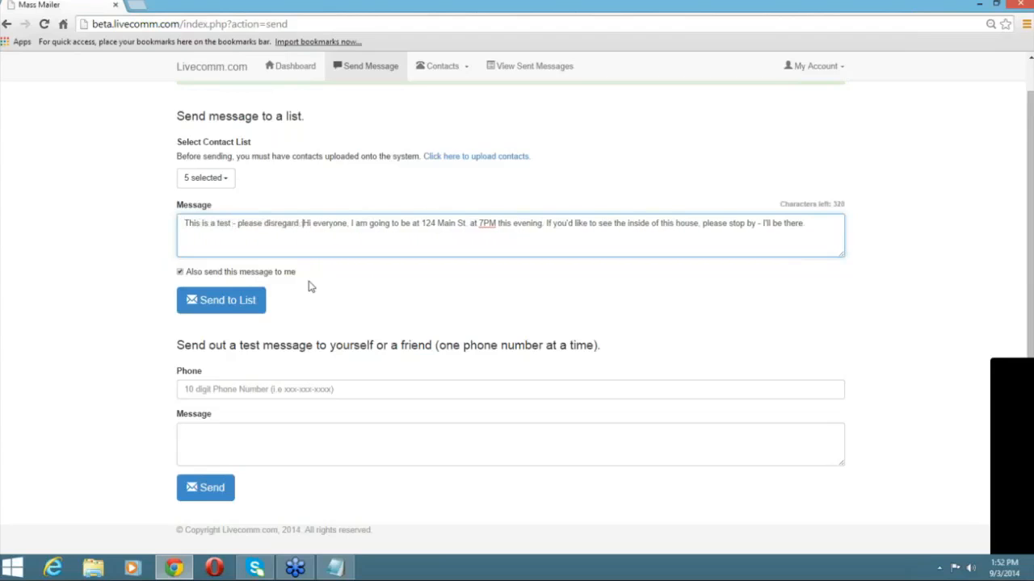
{"action": "left_click", "coordinate": [227, 306]}
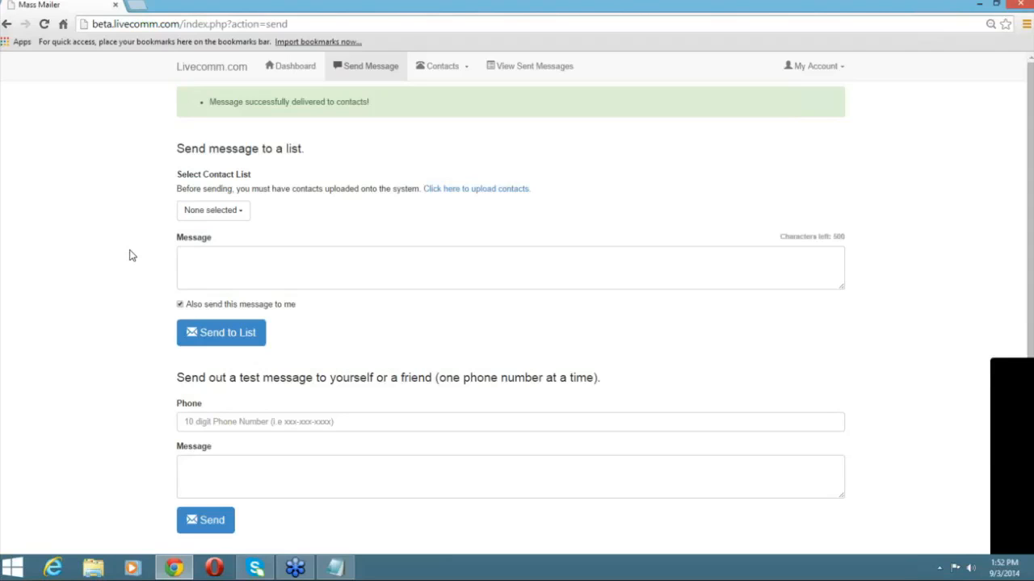
Scroll down the emptied Send Message page to the single-number test form's Phone field.
{"action": "scroll", "coordinate": [51, 379], "scroll_direction": "down", "scroll_amount": 1}
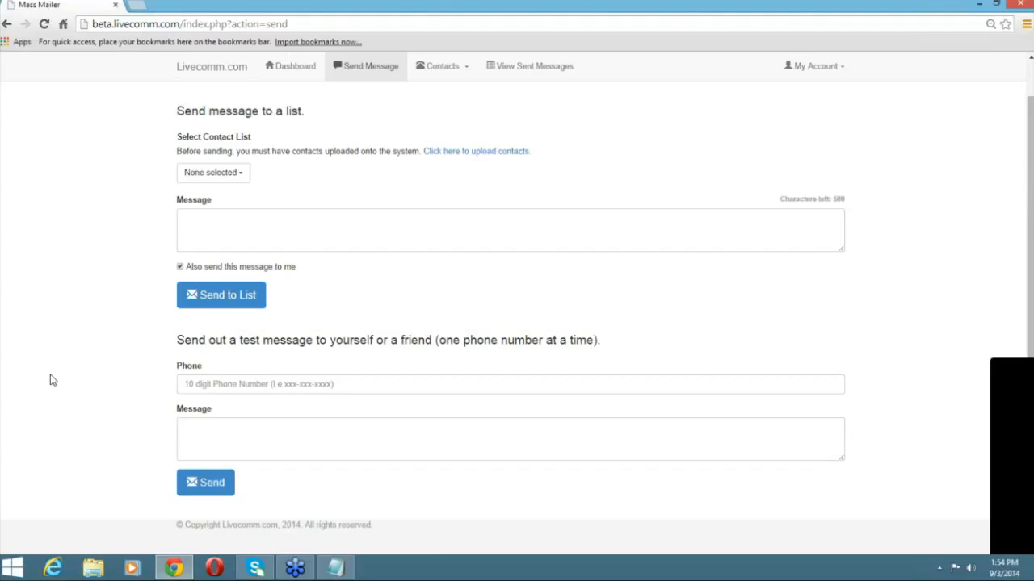
{"action": "left_click", "coordinate": [252, 383]}
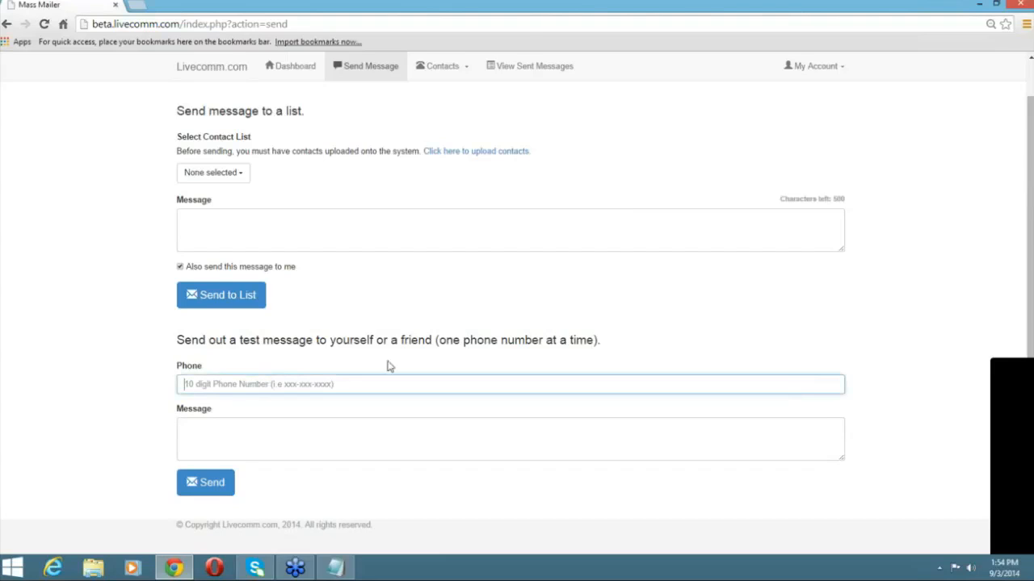
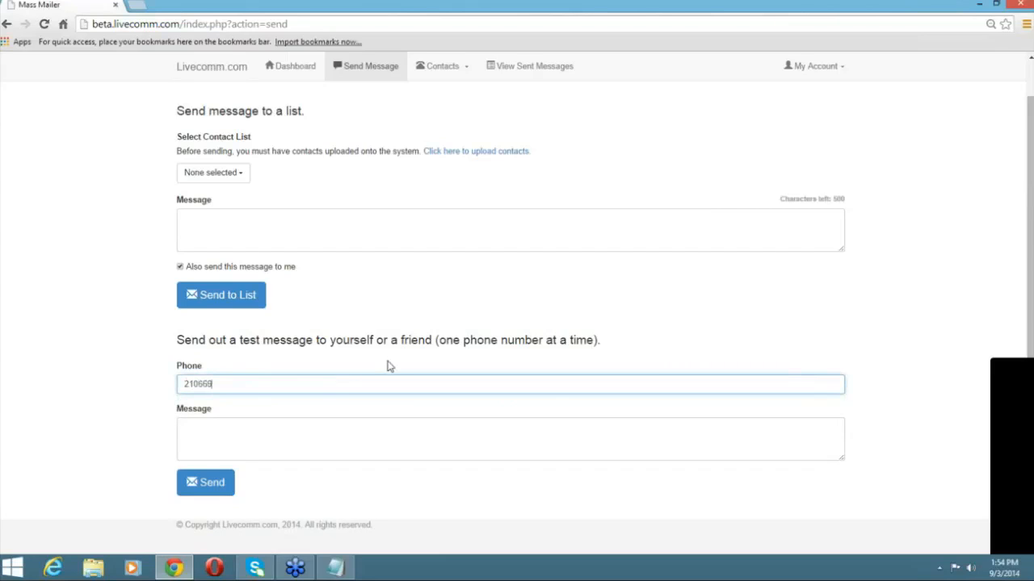
Send 'Test test test' to the test phone number, then return to the dashboard.
{"action": "key", "text": "Tab"}
{"action": "type", "text": "Test test test"}
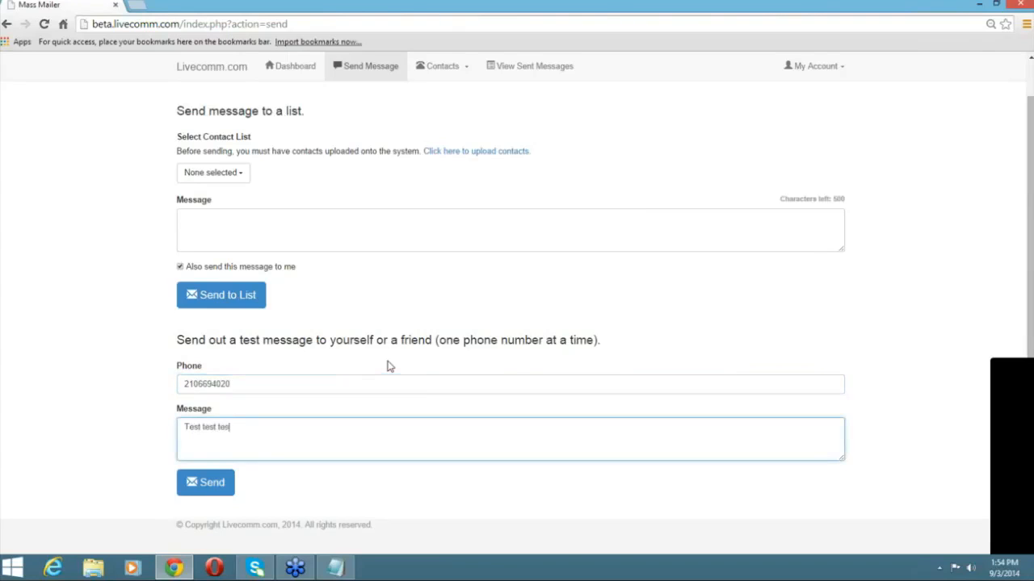
{"action": "left_click", "coordinate": [196, 495]}
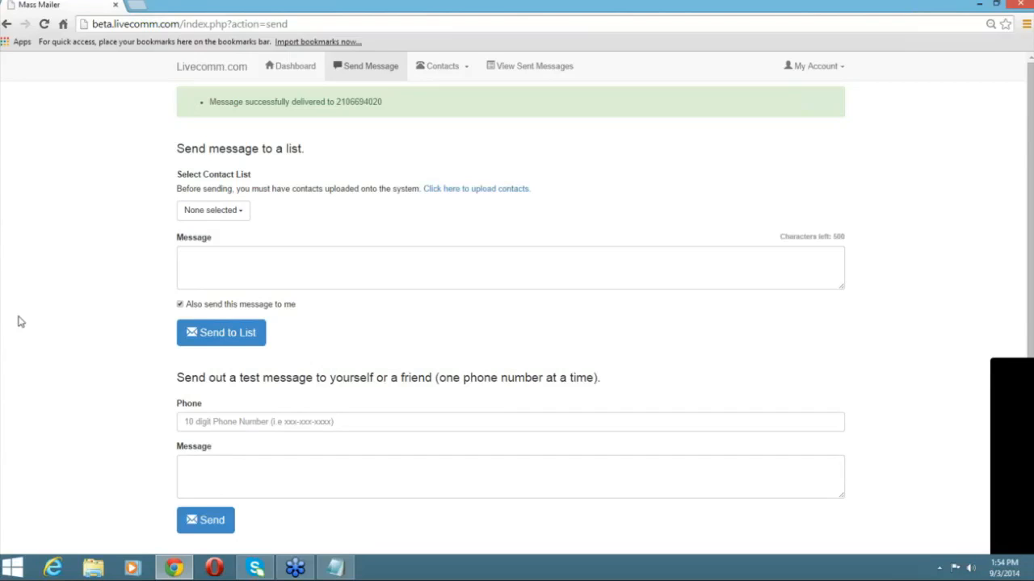
{"action": "left_click", "coordinate": [284, 68]}
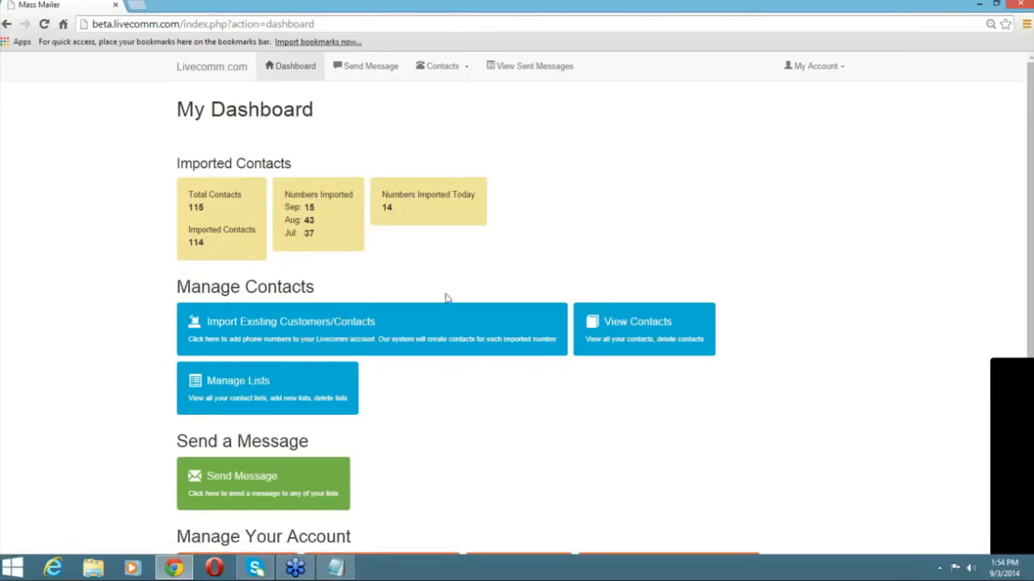
Open Account Settings under Manage Your Account and submit the user profile unchanged.
{"action": "scroll", "coordinate": [456, 297], "scroll_direction": "down", "scroll_amount": 3}
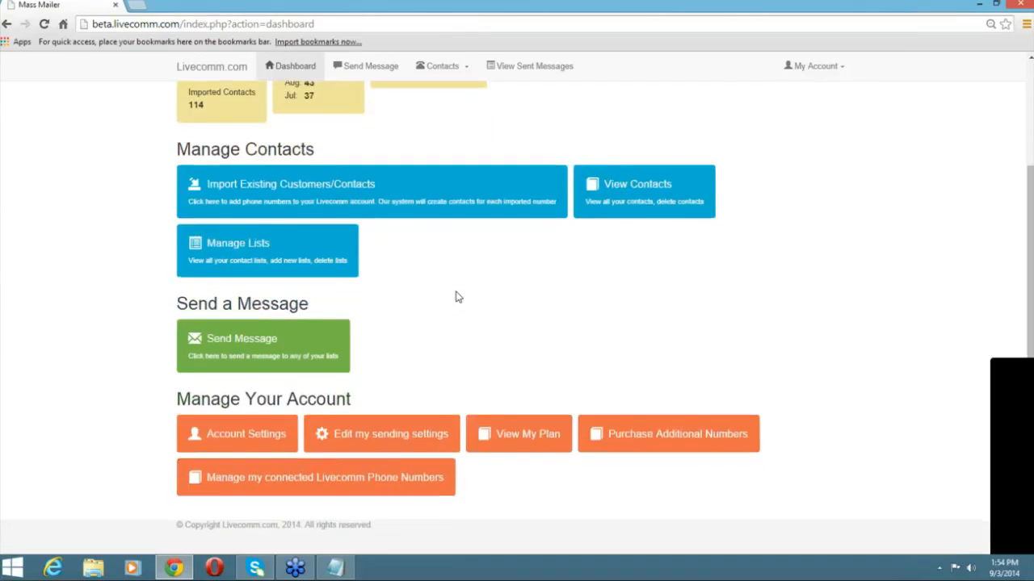
{"action": "left_click", "coordinate": [248, 436]}
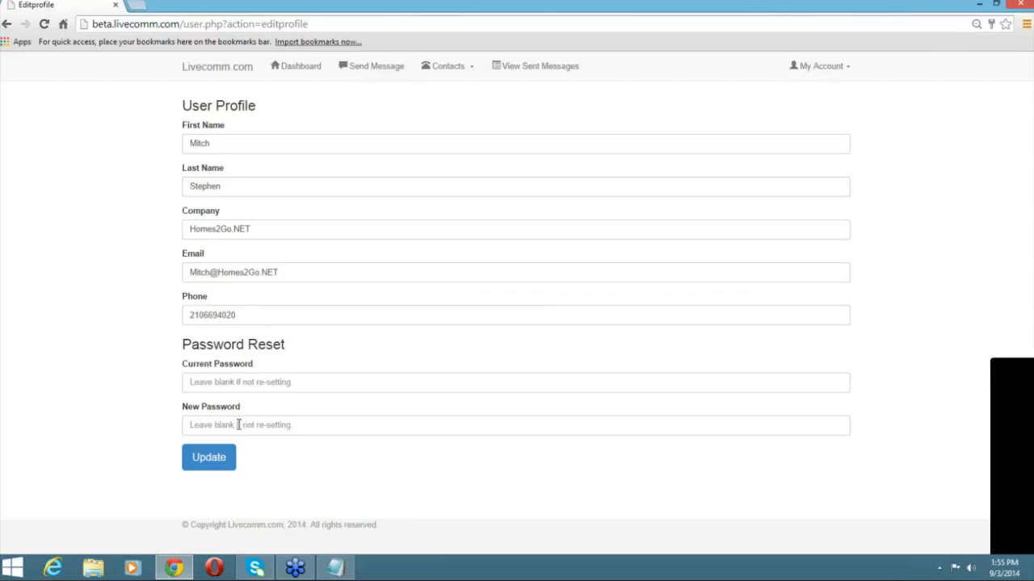
{"action": "left_click", "coordinate": [216, 467]}
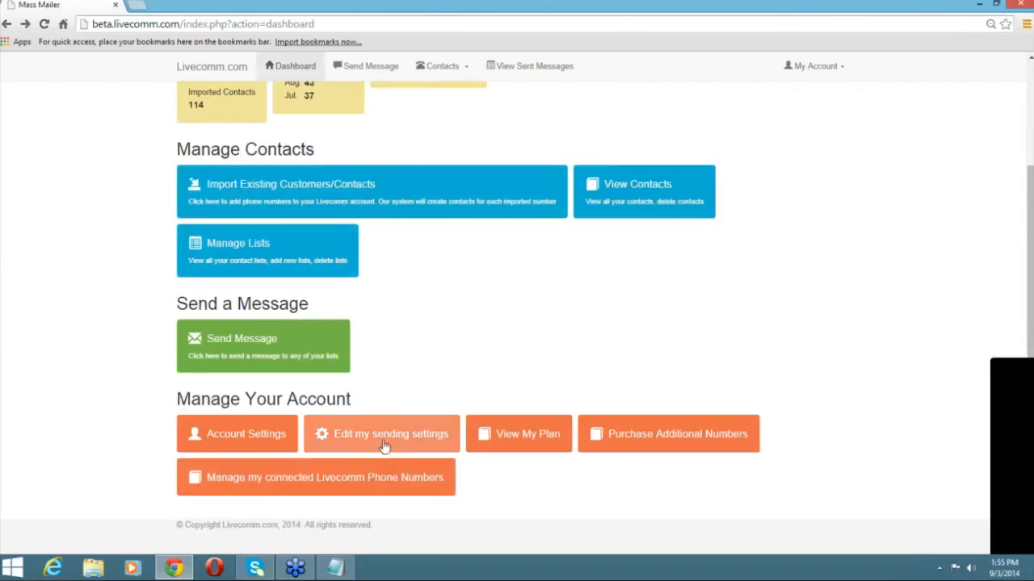
Save the sending settings with the existing From Name and reply e-mail, then go back to the dashboard.
{"action": "left_click", "coordinate": [380, 437]}
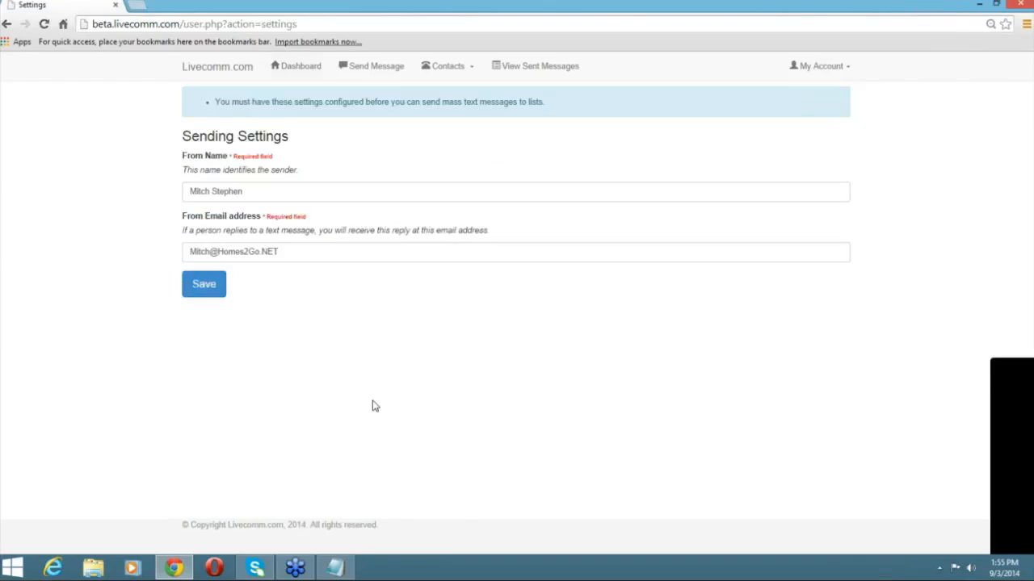
{"action": "left_click", "coordinate": [270, 193]}
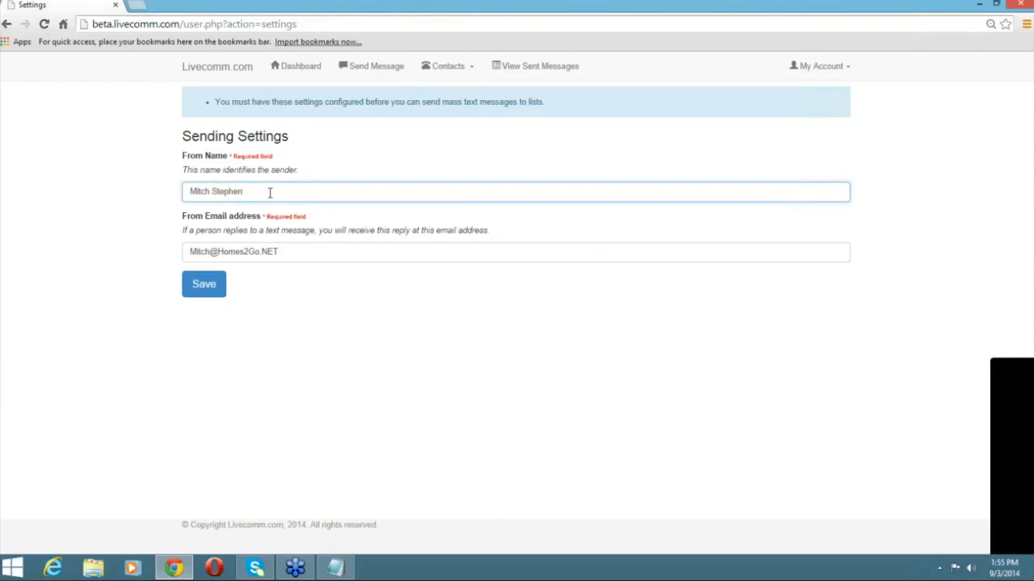
{"action": "left_click", "coordinate": [324, 251]}
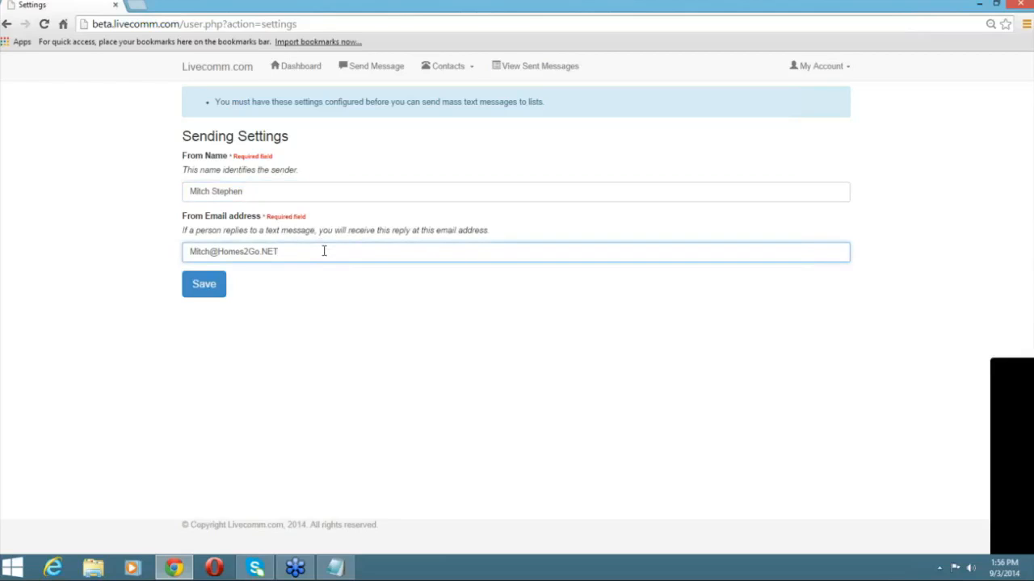
{"action": "left_click", "coordinate": [208, 291]}
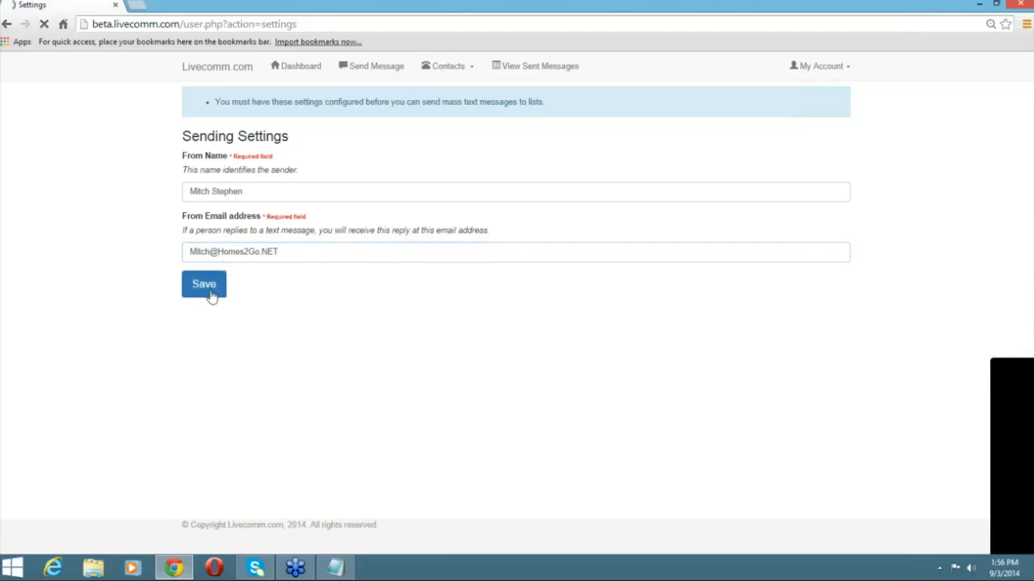
{"action": "left_click", "coordinate": [286, 68]}
{"action": "scroll", "coordinate": [55, 206], "scroll_direction": "down", "scroll_amount": 3}
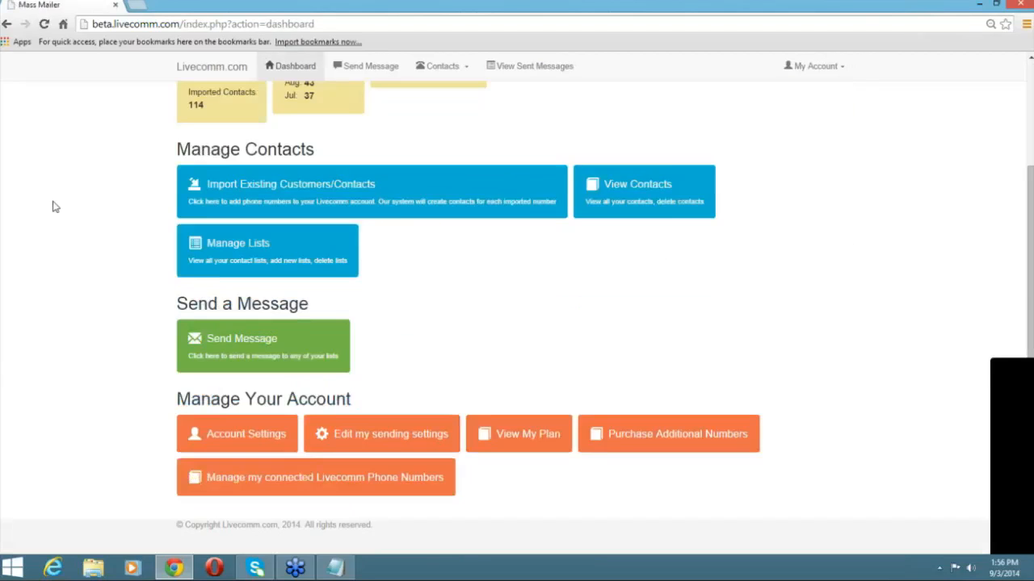
Review the plan: Beta package at $0.00 with unlimited contacts and 30 phone numbers.
{"action": "left_click", "coordinate": [557, 449]}
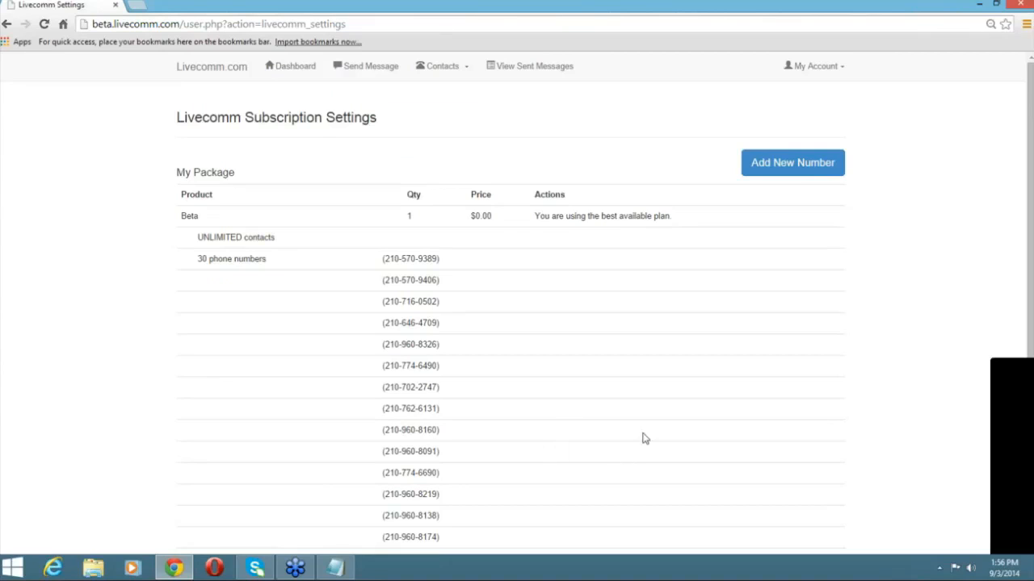
{"action": "scroll", "coordinate": [645, 438], "scroll_direction": "down", "scroll_amount": 1}
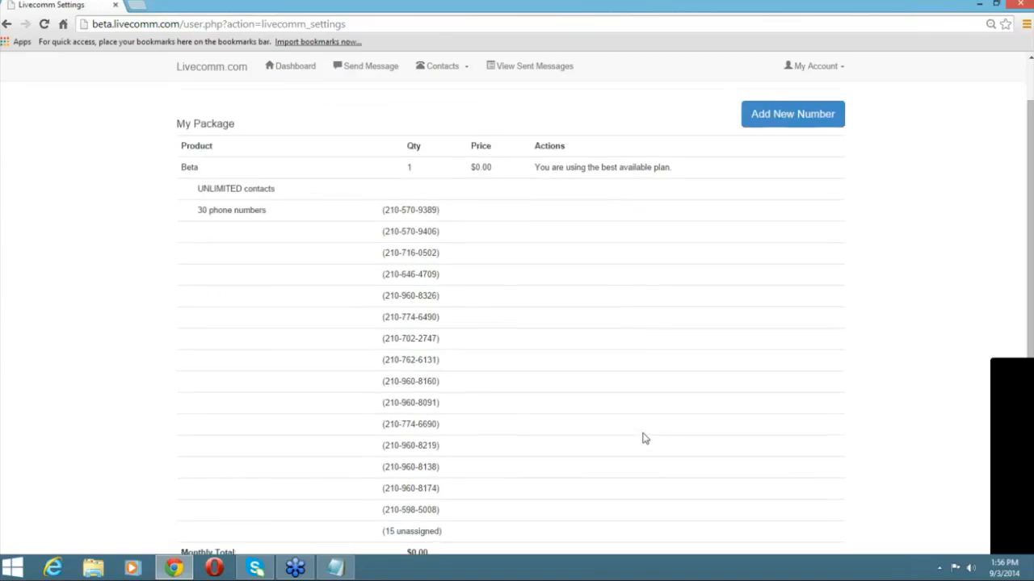
{"action": "scroll", "coordinate": [644, 439], "scroll_direction": "up", "scroll_amount": 1}
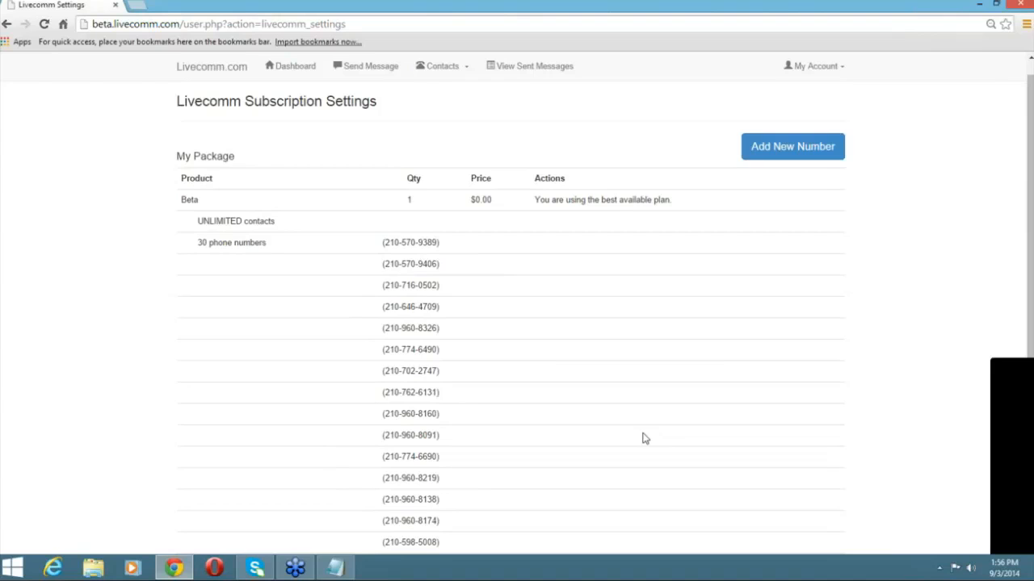
Request 3 additional numbers ($6.00 extra monthly) with the note '2 numbers 210, 1 number 813'.
{"action": "left_click", "coordinate": [760, 161]}
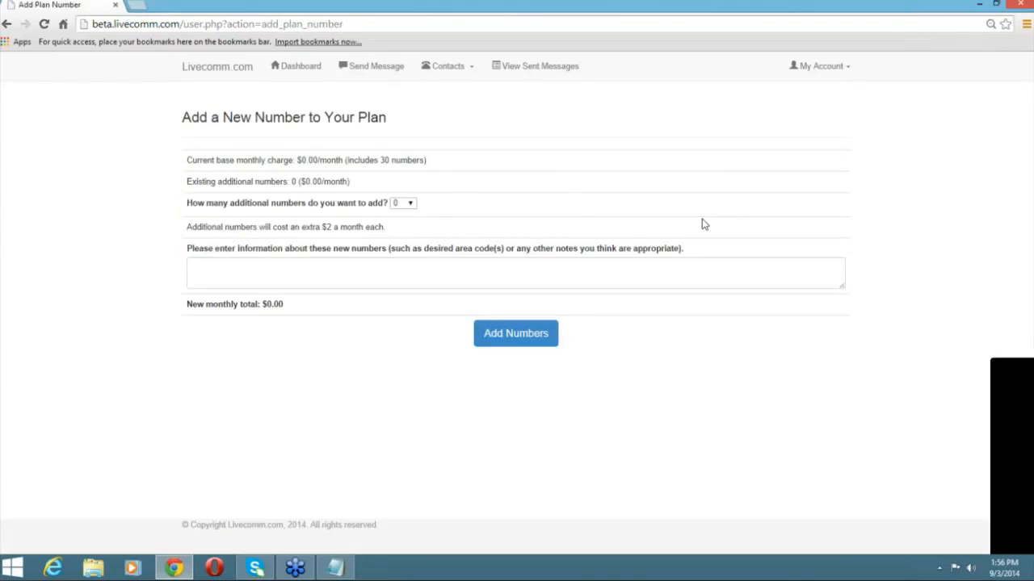
{"action": "left_click", "coordinate": [411, 204]}
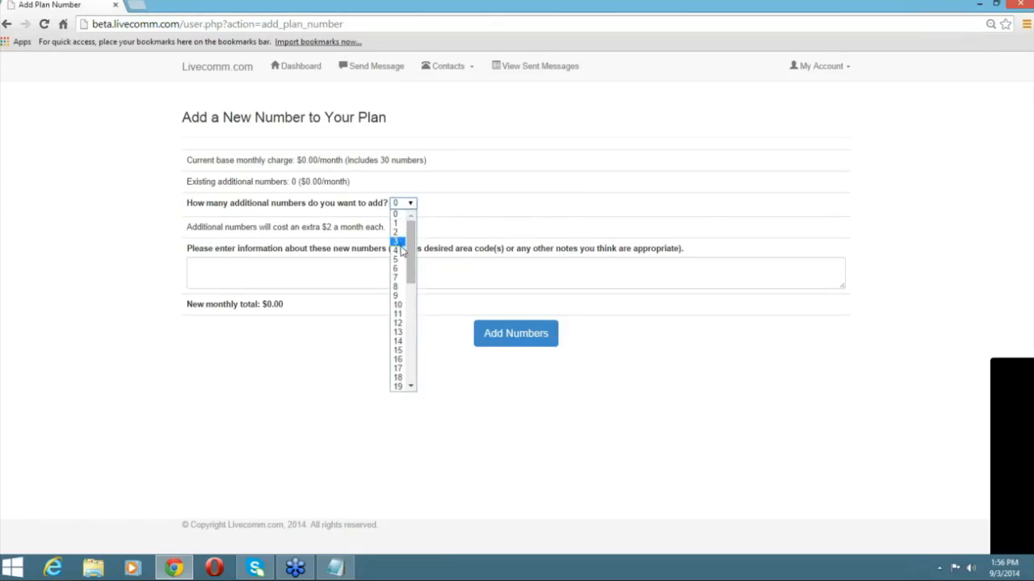
{"action": "left_click", "coordinate": [399, 242]}
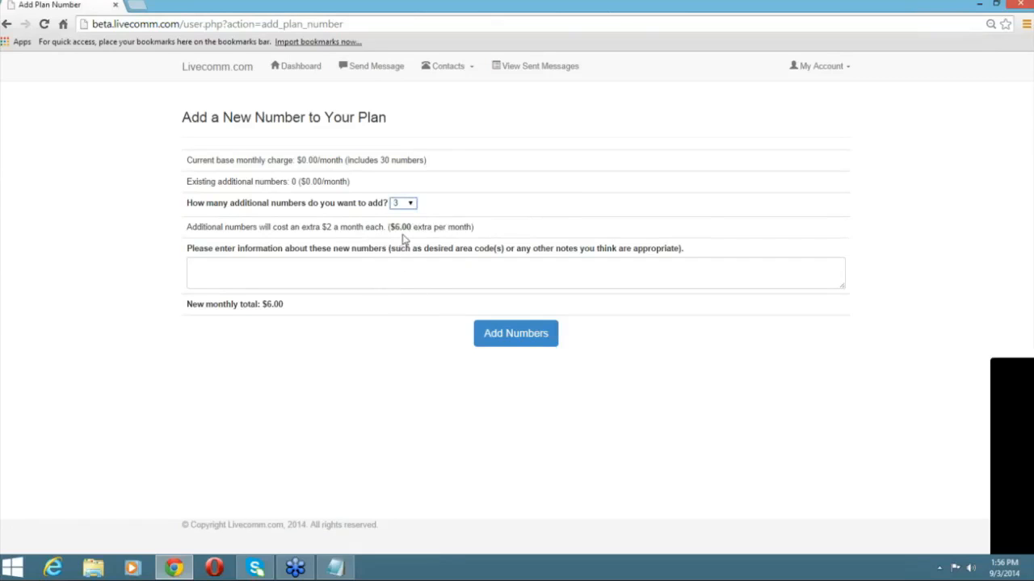
{"action": "left_click", "coordinate": [359, 280]}
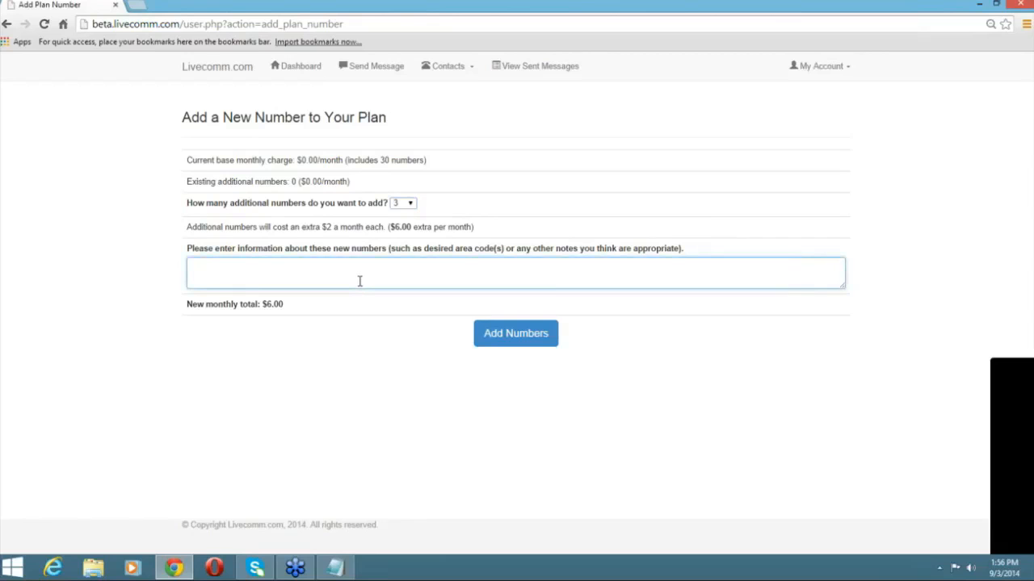
{"action": "type", "text": "2 numbers 210, 1 number 813"}
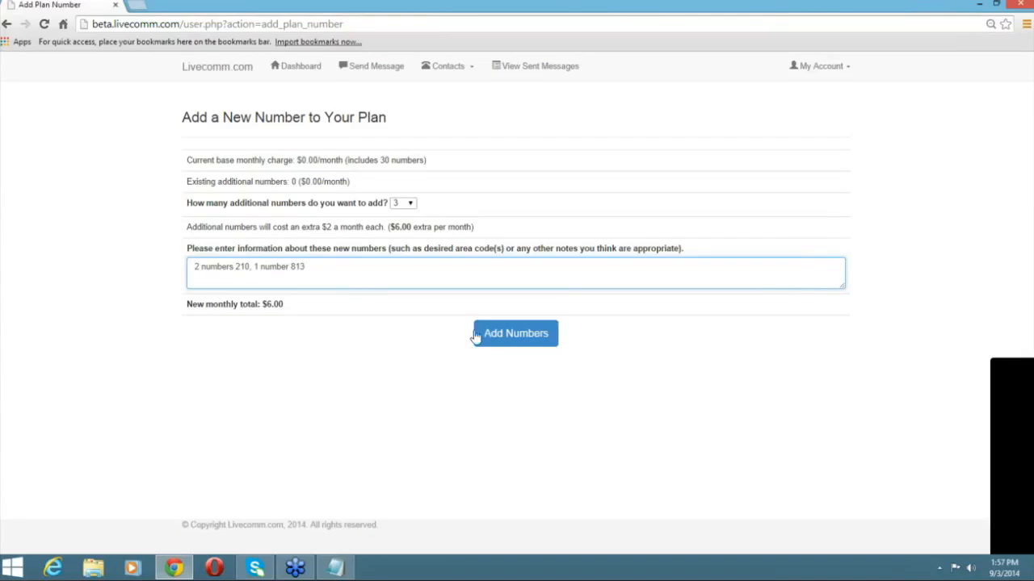
{"action": "double_click", "coordinate": [272, 304]}
{"action": "left_click", "coordinate": [300, 316]}
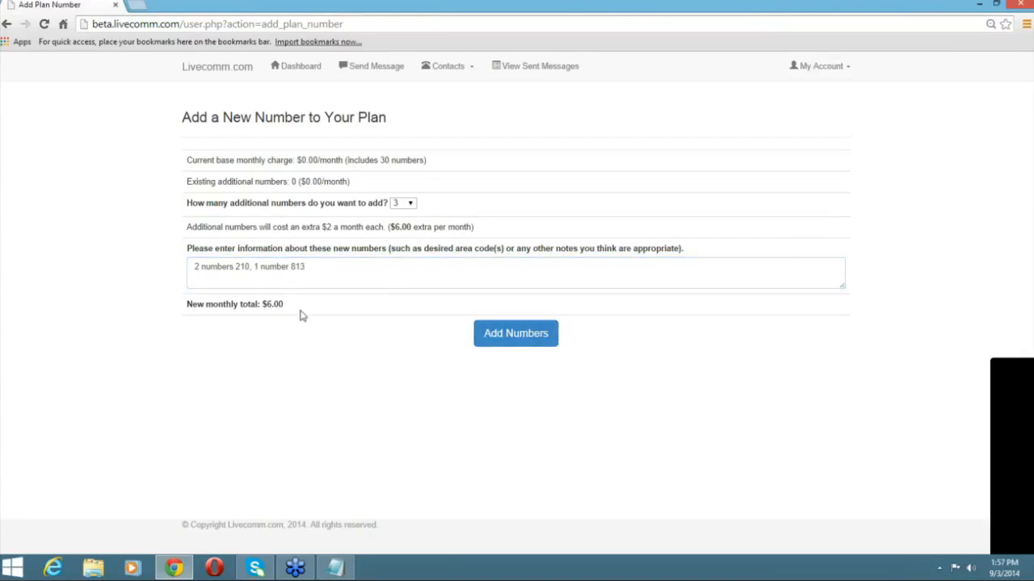
{"action": "left_click", "coordinate": [513, 342]}
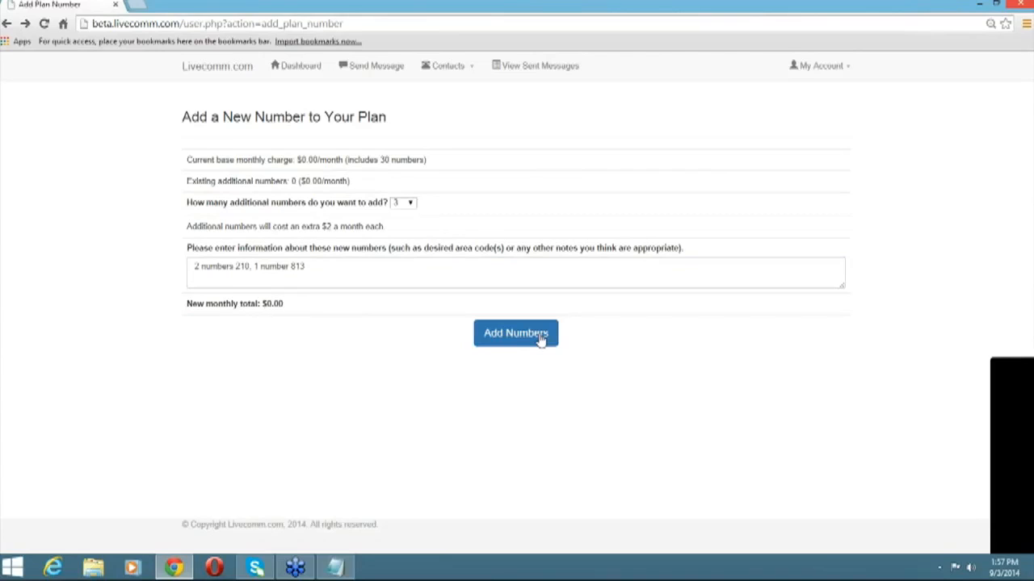
Return to the dashboard, reopen the additional-numbers page, then go back without sending anything.
{"action": "left_click", "coordinate": [280, 72]}
{"action": "scroll", "coordinate": [448, 337], "scroll_direction": "down", "scroll_amount": 2}
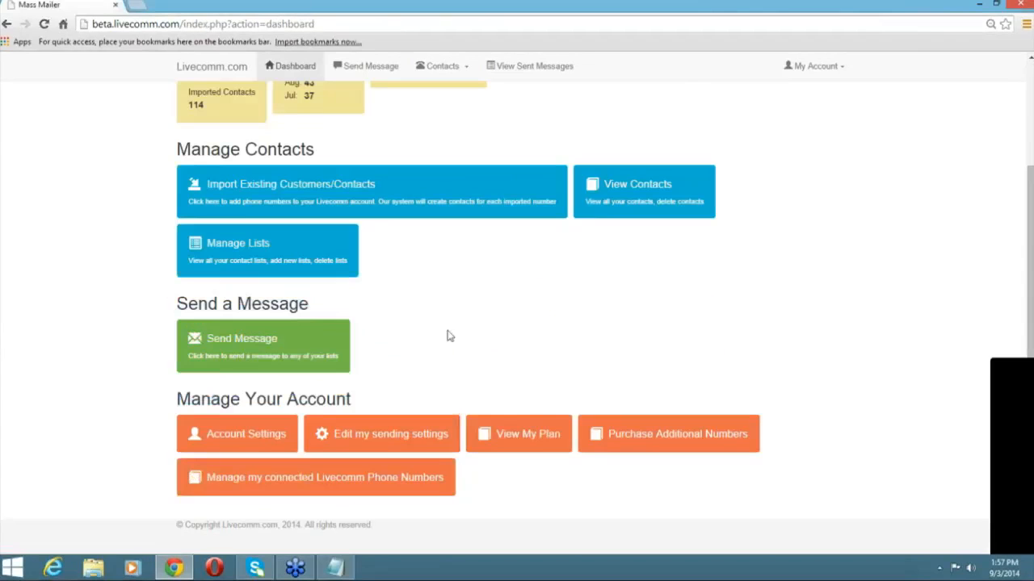
{"action": "left_click", "coordinate": [589, 452]}
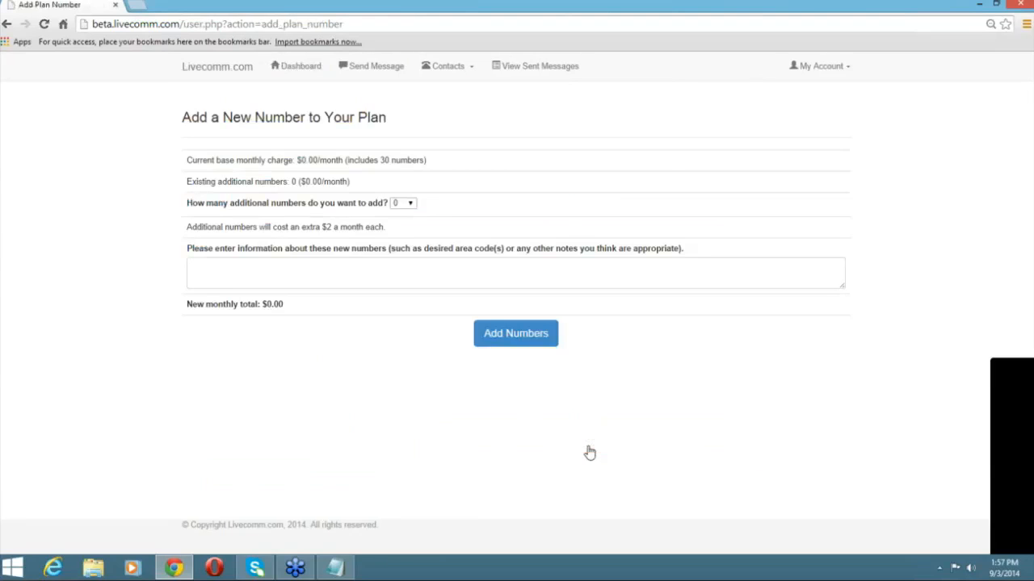
{"action": "left_click", "coordinate": [5, 25]}
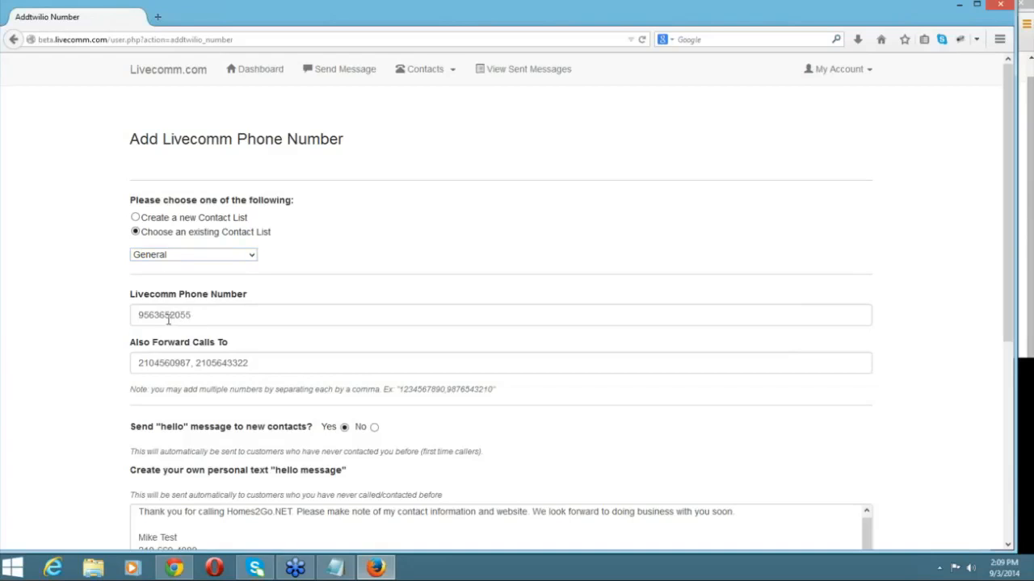
{"action": "left_click", "coordinate": [252, 256]}
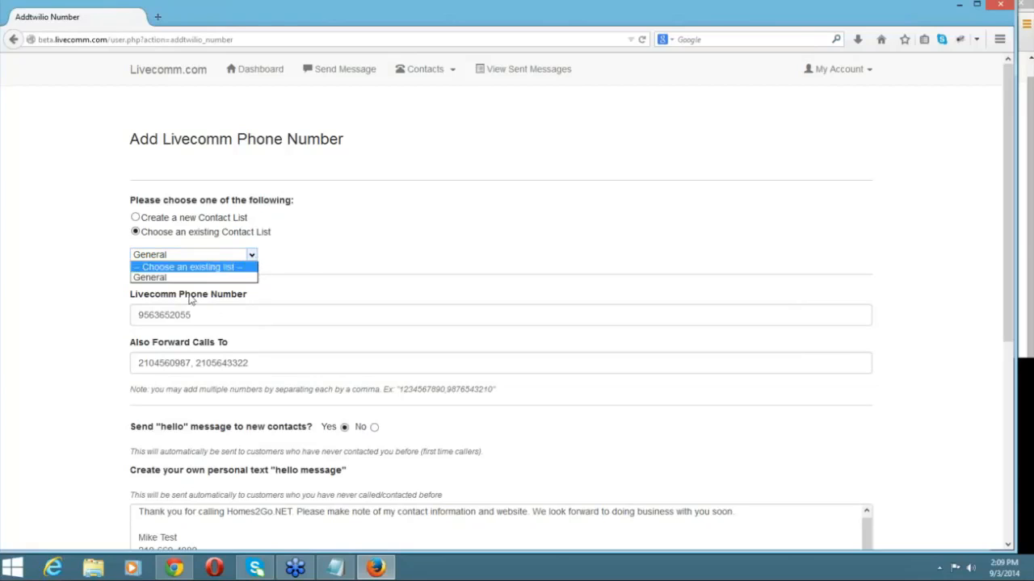
{"action": "left_click", "coordinate": [168, 278]}
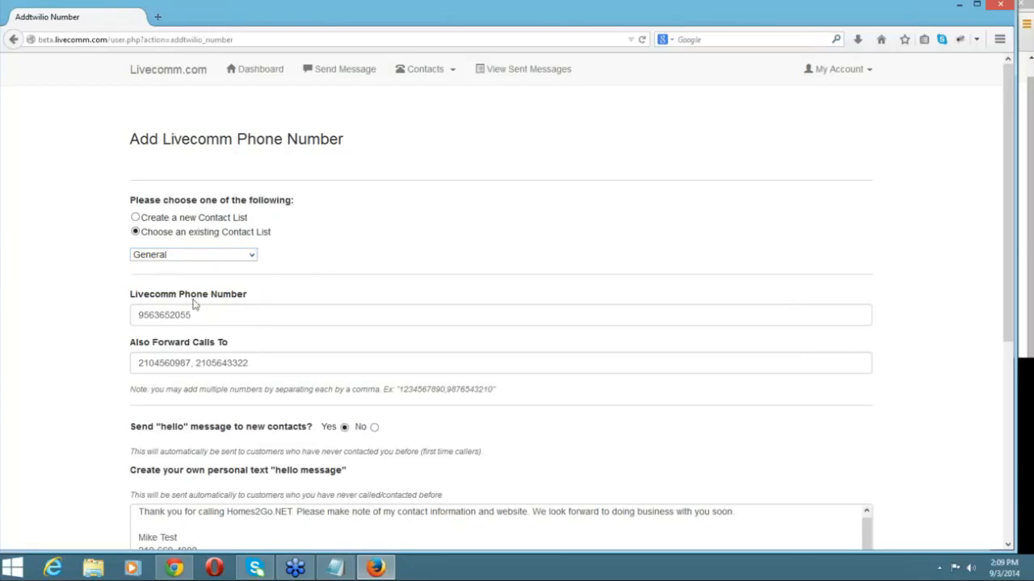
{"action": "left_click", "coordinate": [195, 315]}
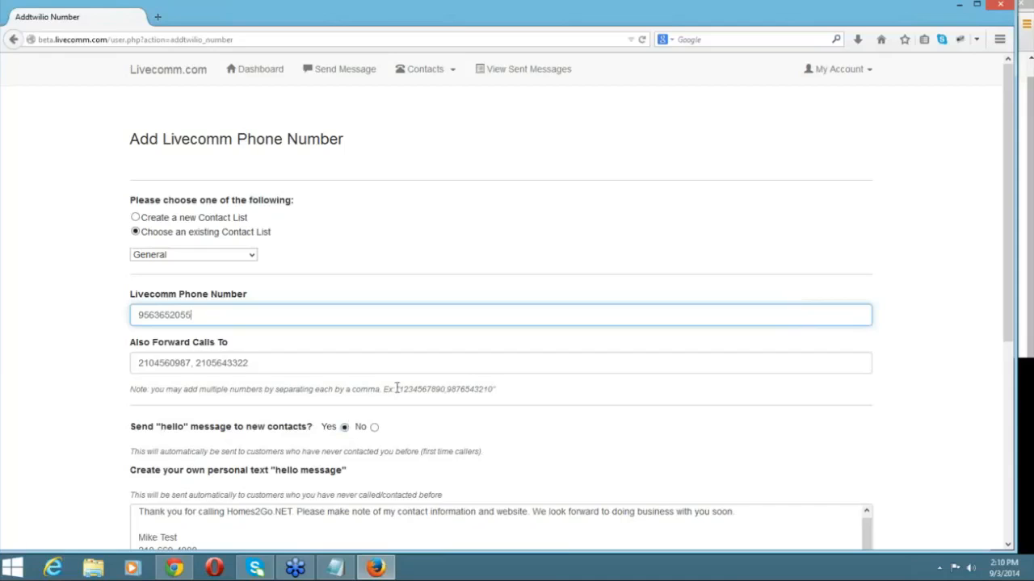
{"action": "scroll", "coordinate": [526, 360], "scroll_direction": "down", "scroll_amount": 2}
{"action": "scroll", "coordinate": [525, 359], "scroll_direction": "down", "scroll_amount": 1}
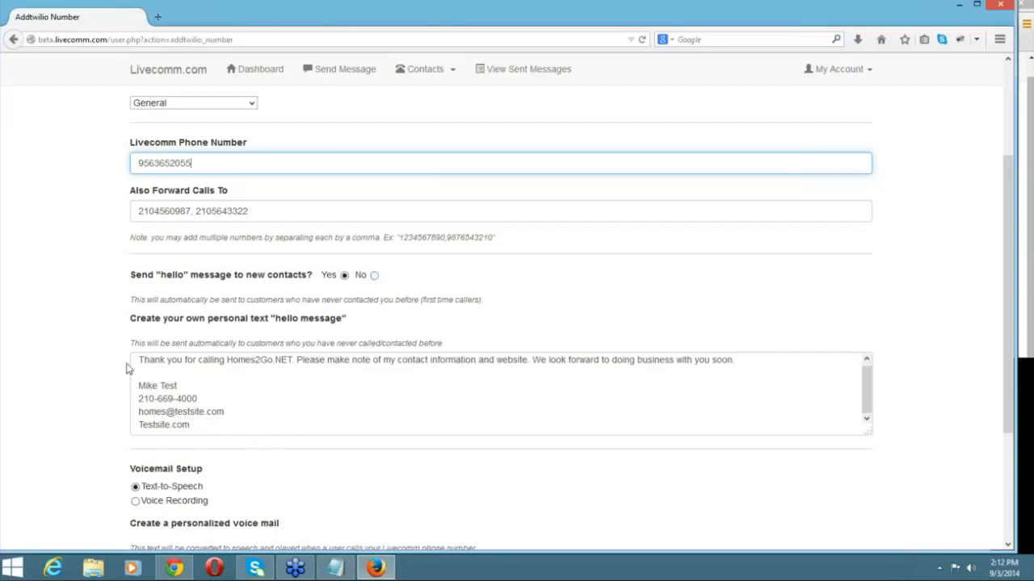
Replace the hello message with 'Hello, test. We are giving away 5 hamburgers with a purchase of two french fries' and switch hello messages off.
{"action": "left_click_drag", "start_coordinate": [137, 360], "coordinate": [196, 412]}
{"action": "key", "text": "Delete"}
{"action": "key", "text": "Delete"}
{"action": "key", "text": "Delete"}
{"action": "key", "text": "Delete"}
{"action": "key", "text": "Delete"}
{"action": "key", "text": "Delete"}
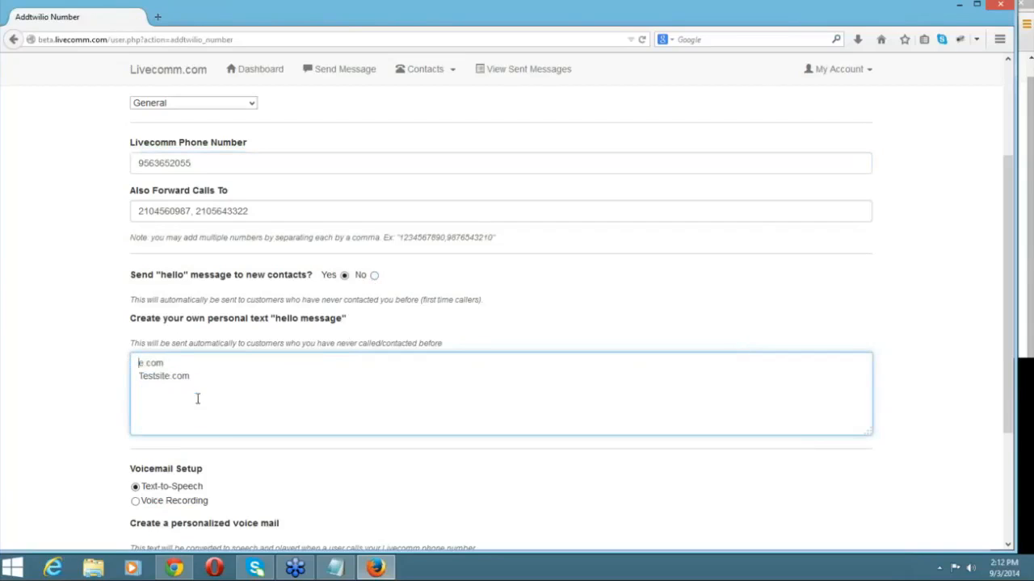
{"action": "key", "text": "Delete"}
{"action": "key", "text": "Delete"}
{"action": "key", "text": "Delete"}
{"action": "key", "text": "Delete"}
{"action": "key", "text": "Delete"}
{"action": "key", "text": "Delete"}
{"action": "key", "text": "Delete"}
{"action": "key", "text": "Delete"}
{"action": "key", "text": "Delete"}
{"action": "key", "text": "Delete"}
{"action": "key", "text": "Delete"}
{"action": "key", "text": "Delete"}
{"action": "key", "text": "Delete"}
{"action": "key", "text": "Delete"}
{"action": "type", "text": "Hello, test. We are g"}
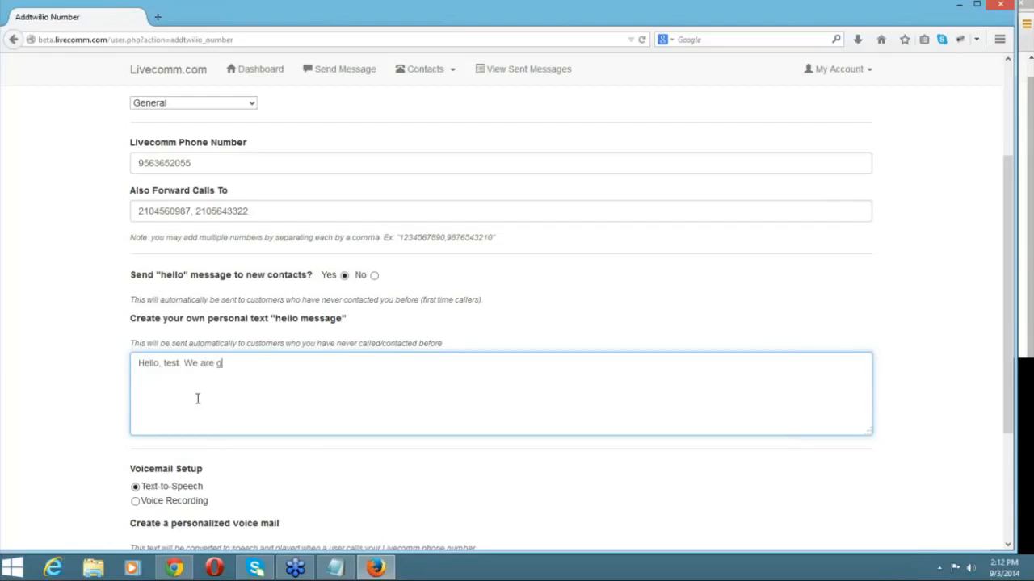
{"action": "type", "text": "iving away 5 hamburgers with a purchase of two french fries"}
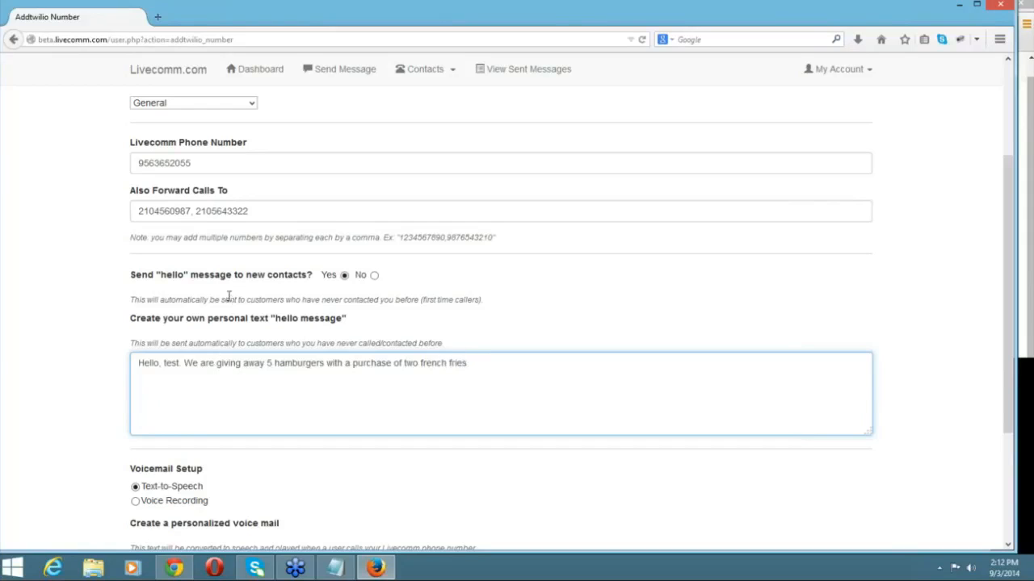
{"action": "scroll", "coordinate": [243, 396], "scroll_direction": "down", "scroll_amount": 3}
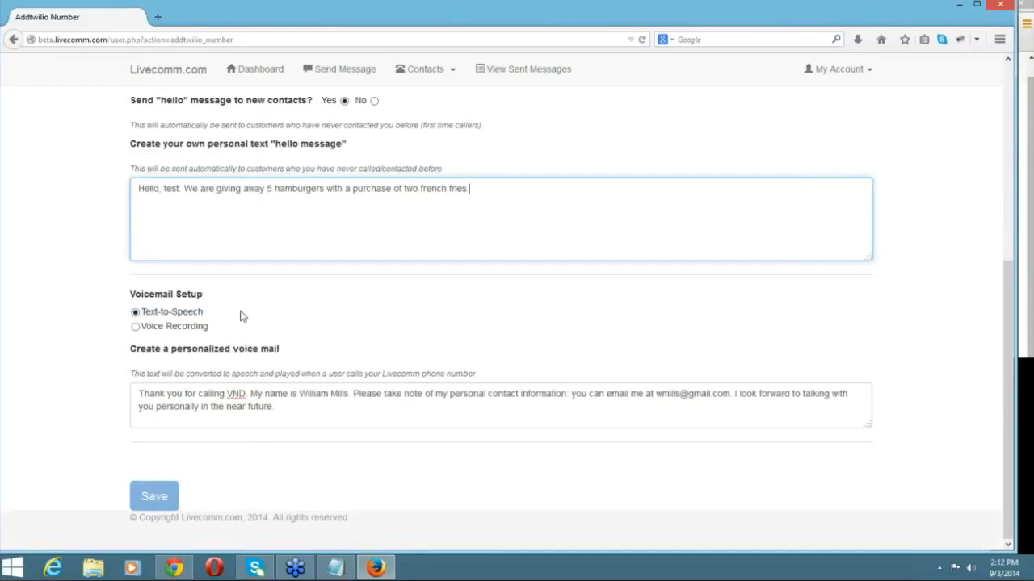
{"action": "scroll", "coordinate": [243, 316], "scroll_direction": "up", "scroll_amount": 3}
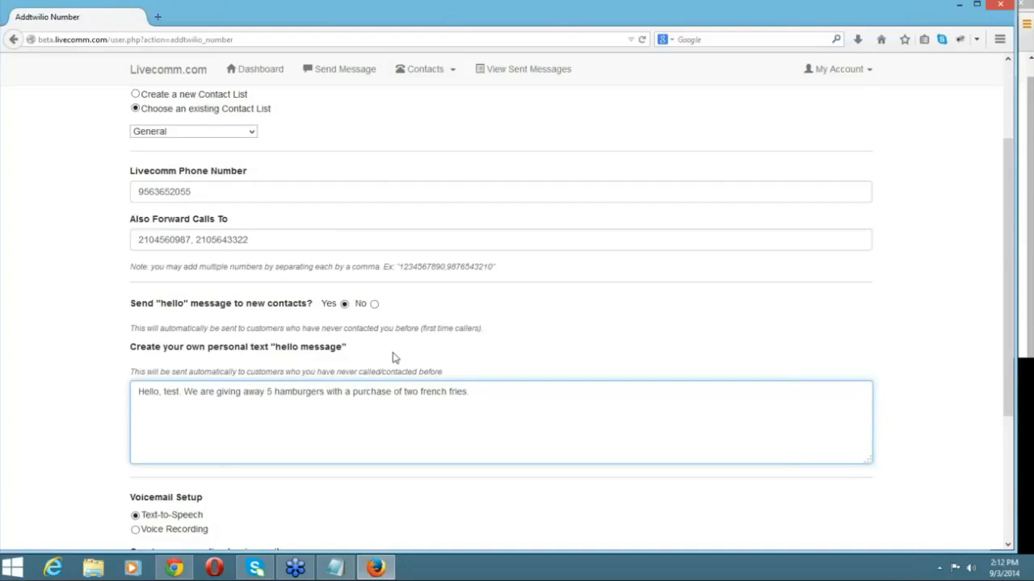
{"action": "left_click", "coordinate": [375, 305]}
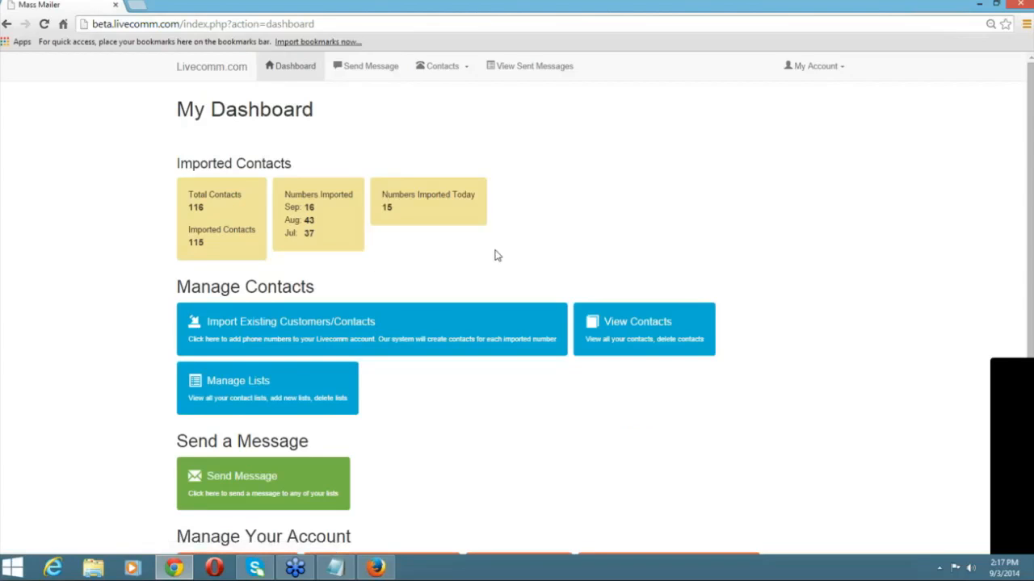
Open and scroll through the list of connected Livecomm phone numbers.
{"action": "scroll", "coordinate": [496, 255], "scroll_direction": "down", "scroll_amount": 3}
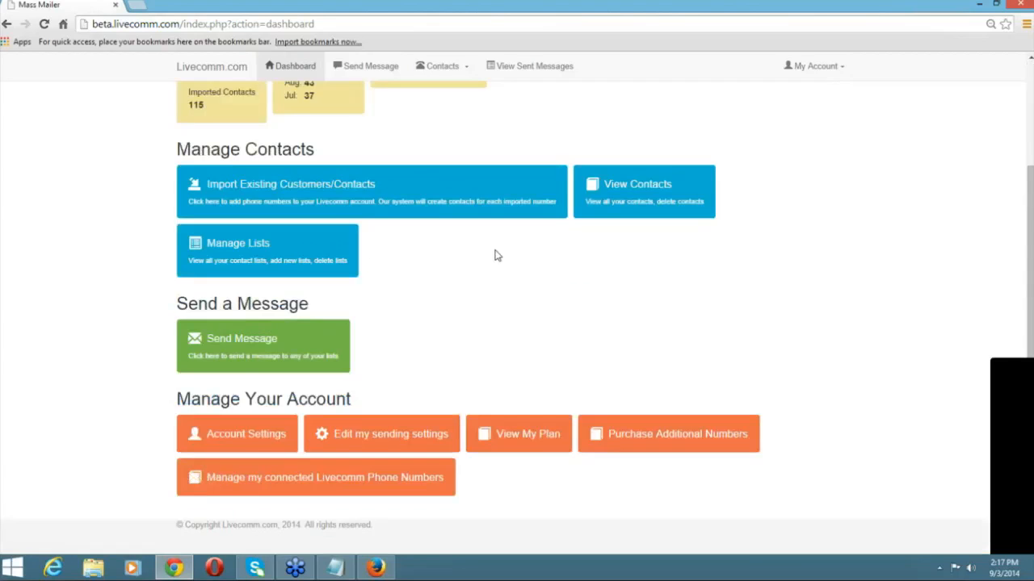
{"action": "left_click", "coordinate": [432, 492]}
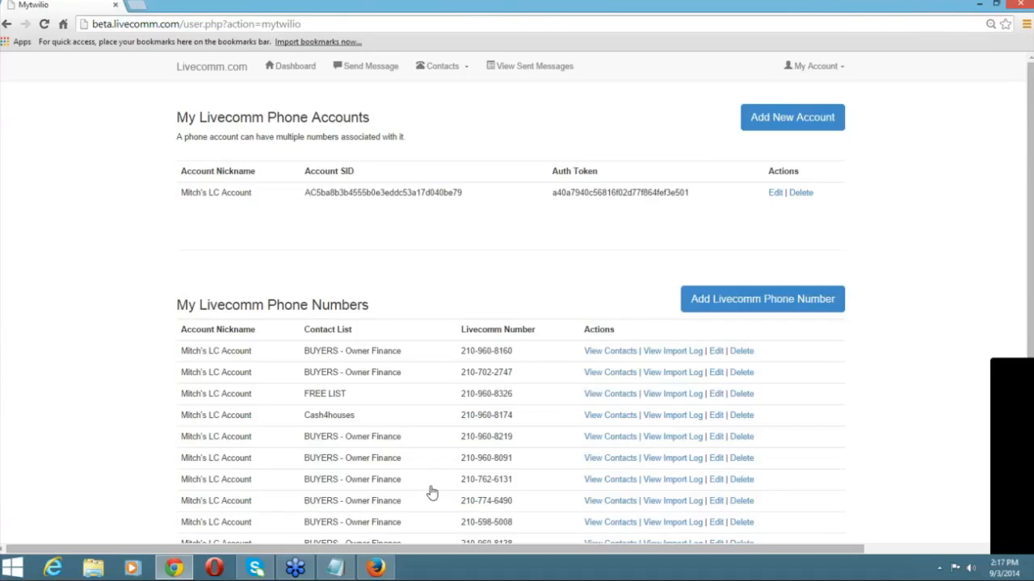
{"action": "scroll", "coordinate": [438, 329], "scroll_direction": "down", "scroll_amount": 1}
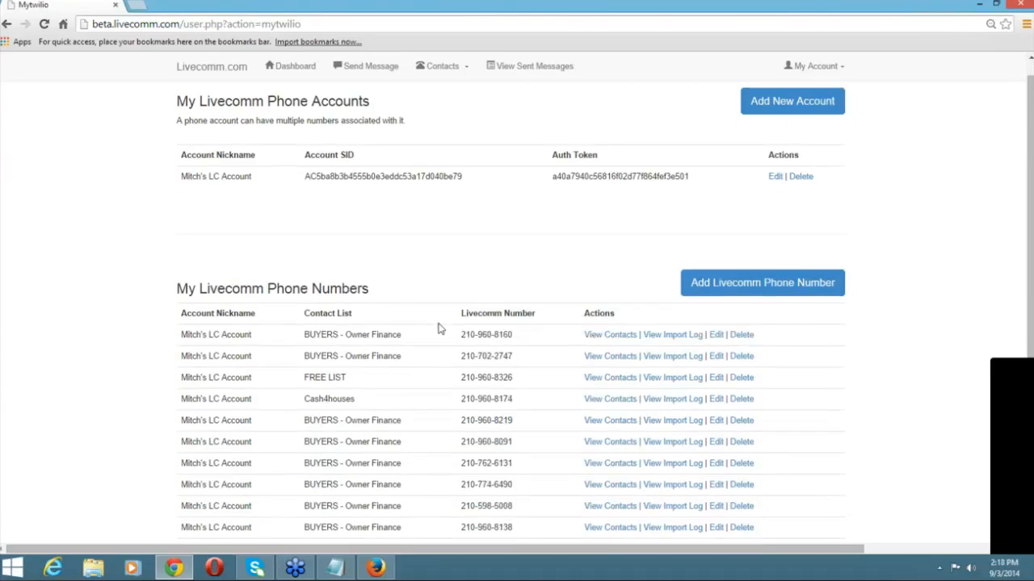
{"action": "scroll", "coordinate": [437, 328], "scroll_direction": "down", "scroll_amount": 1}
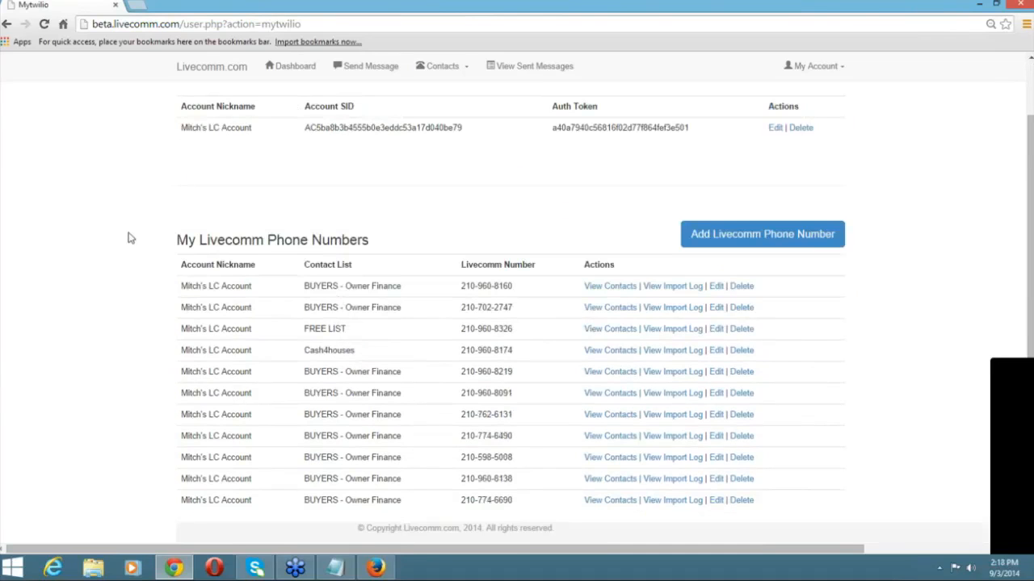
{"action": "scroll", "coordinate": [127, 247], "scroll_direction": "up", "scroll_amount": 2}
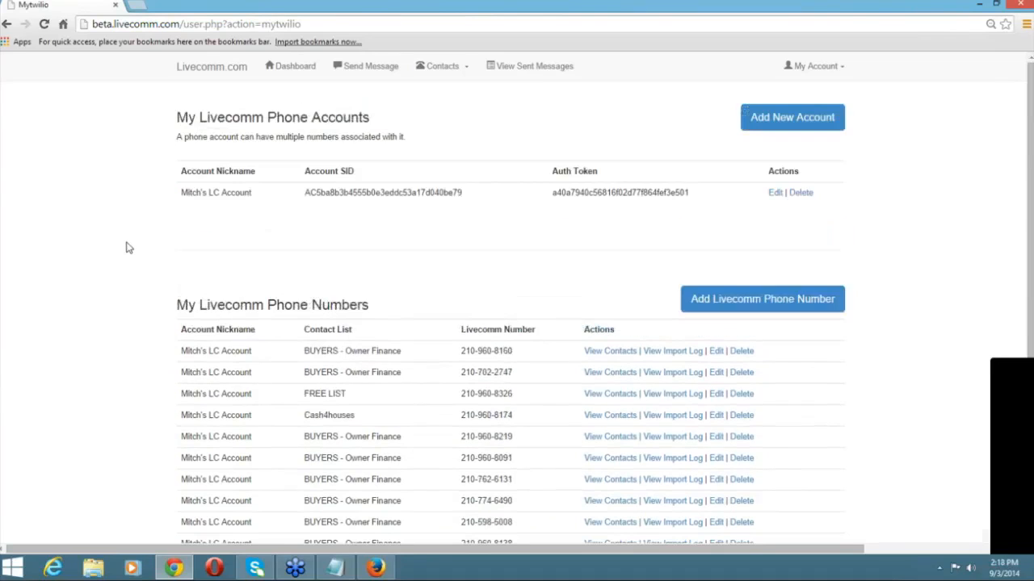
{"action": "scroll", "coordinate": [127, 247], "scroll_direction": "down", "scroll_amount": 1}
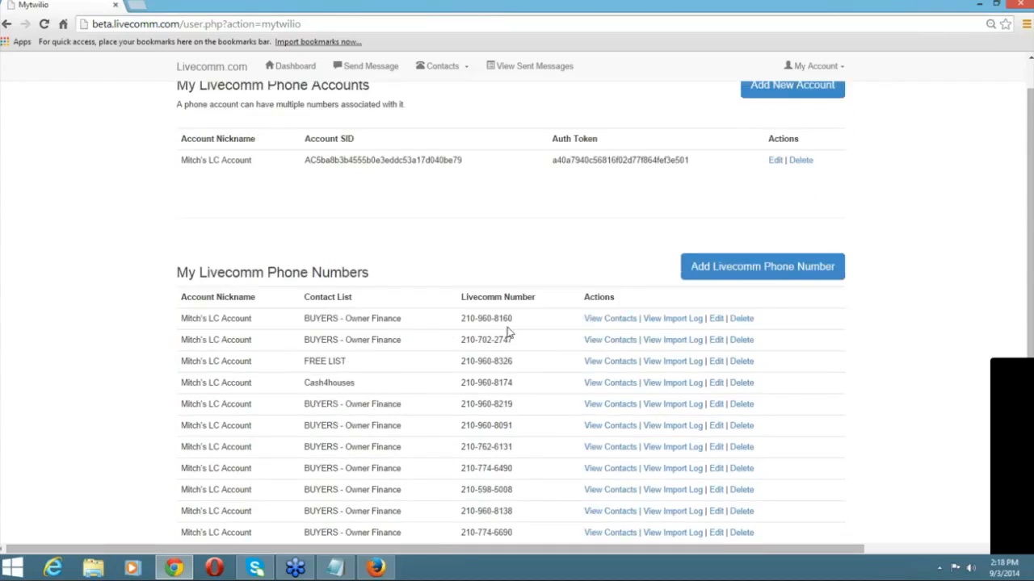
View one number's contacts, then go back and open the BUYERS - Owner Finance number's import log.
{"action": "left_click", "coordinate": [605, 320]}
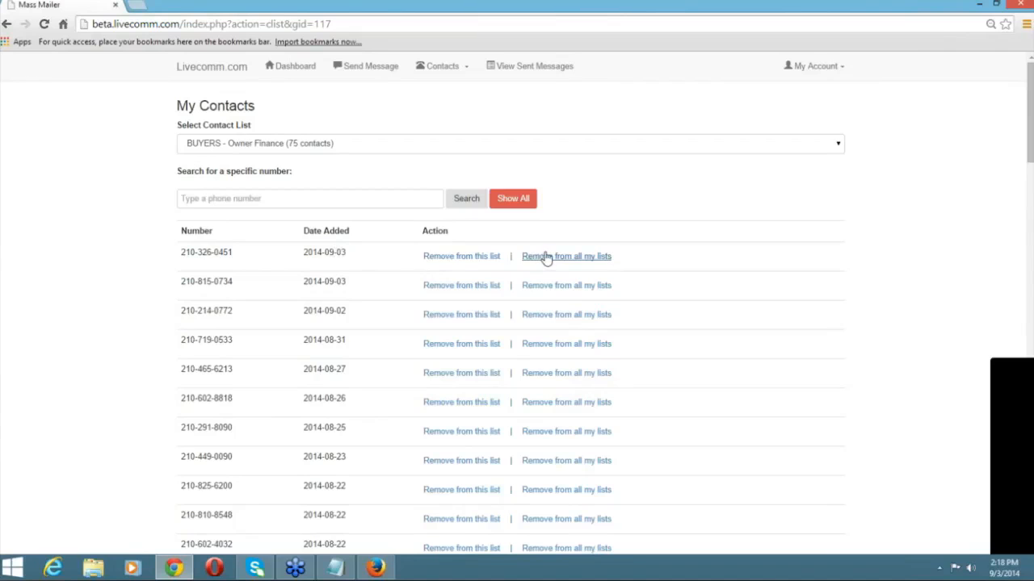
{"action": "left_click", "coordinate": [5, 24]}
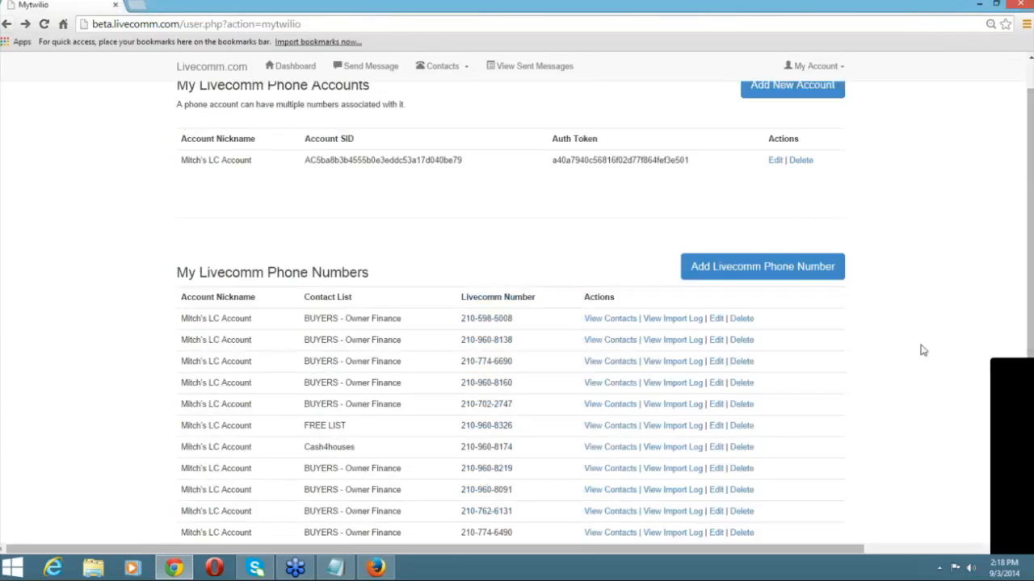
{"action": "left_click", "coordinate": [693, 325]}
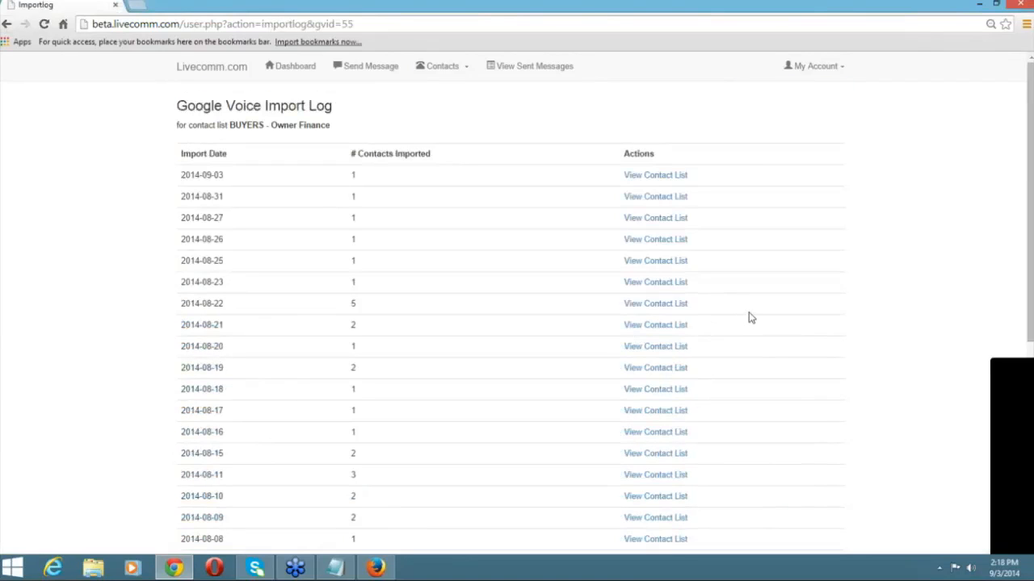
Review the BUYERS - Owner Finance import log back to 2014-07-15, then return to the Dashboard.
{"action": "scroll", "coordinate": [770, 300], "scroll_direction": "down", "scroll_amount": 1}
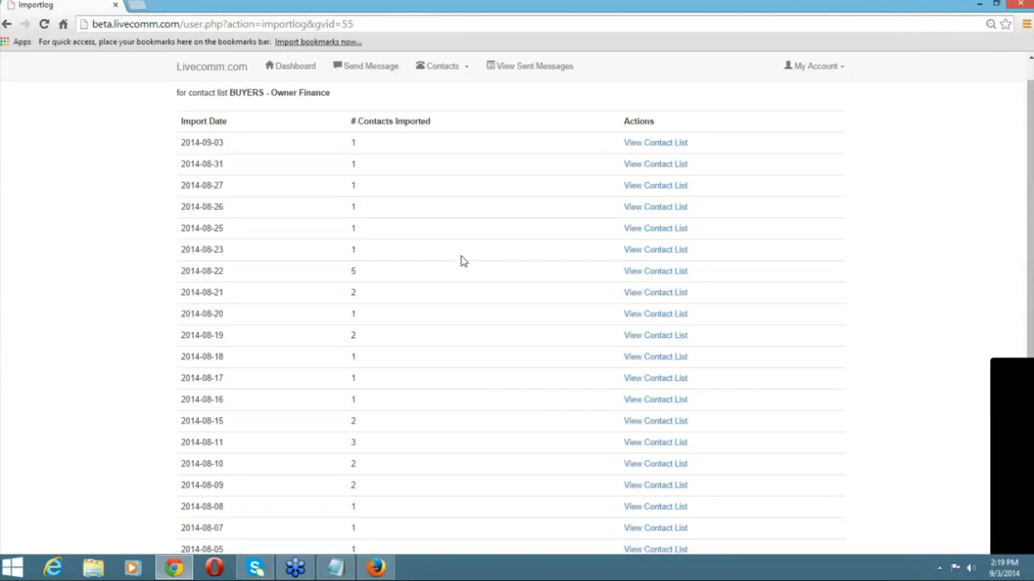
{"action": "scroll", "coordinate": [462, 260], "scroll_direction": "down", "scroll_amount": 2}
{"action": "scroll", "coordinate": [462, 260], "scroll_direction": "down", "scroll_amount": 1}
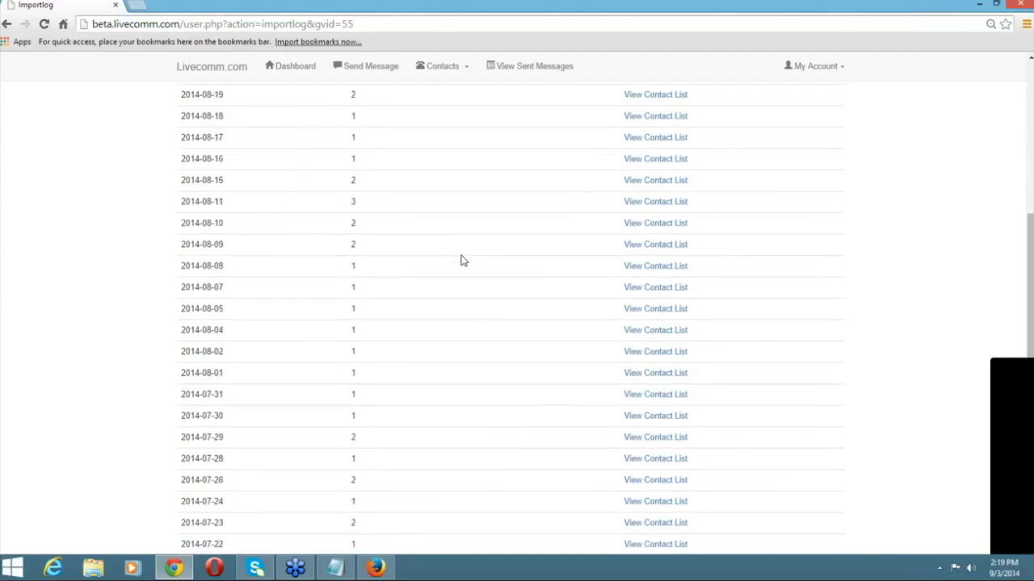
{"action": "scroll", "coordinate": [462, 260], "scroll_direction": "down", "scroll_amount": 1}
{"action": "scroll", "coordinate": [462, 260], "scroll_direction": "down", "scroll_amount": 1}
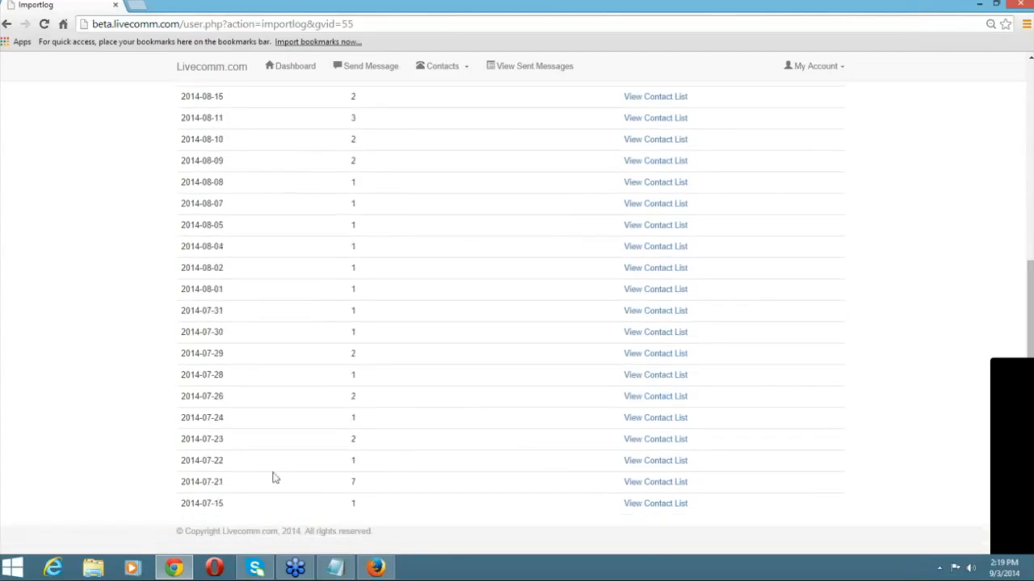
{"action": "scroll", "coordinate": [117, 121], "scroll_direction": "up", "scroll_amount": 5}
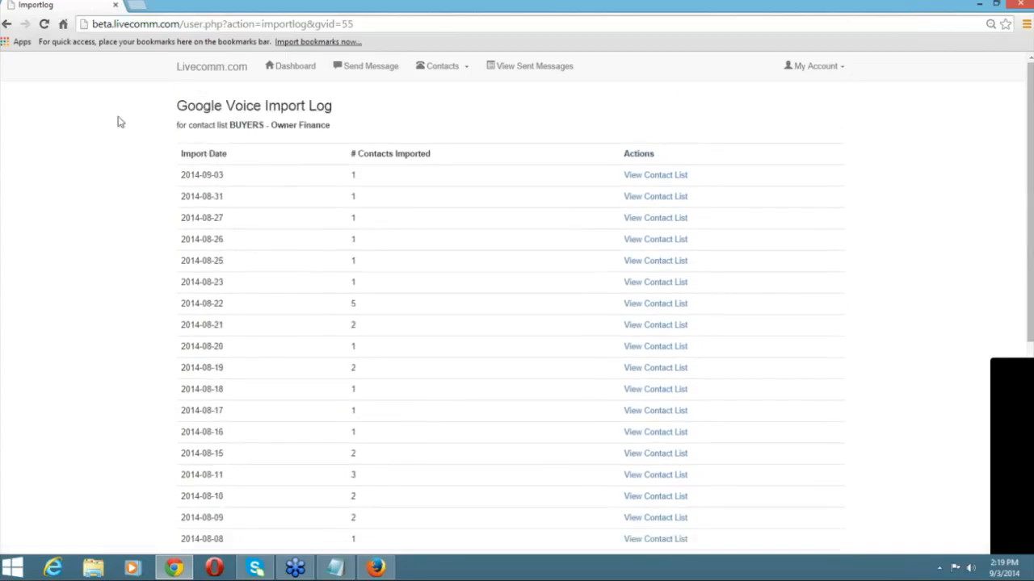
{"action": "left_click", "coordinate": [269, 70]}
Scroll down the Dashboard to view the contact totals and Numbers Captured summary.
{"action": "scroll", "coordinate": [123, 307], "scroll_direction": "down", "scroll_amount": 1}
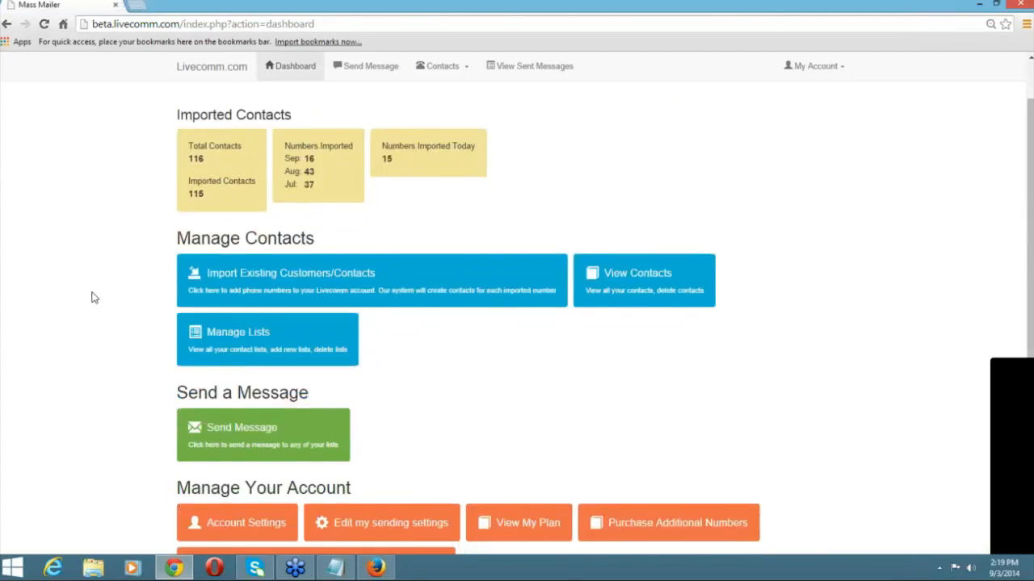